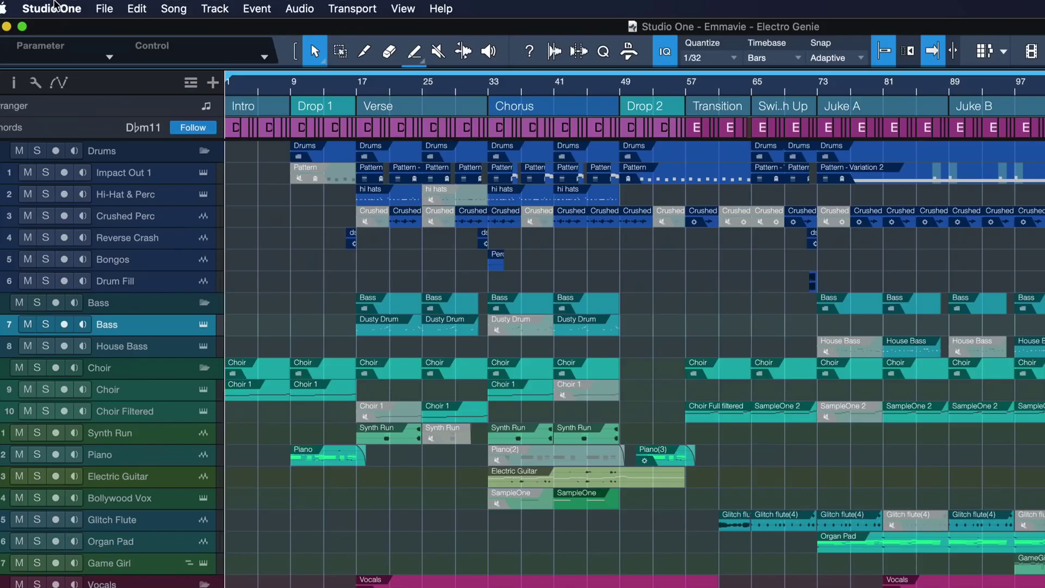
In Keyboard Shortcuts, check which command the F1 key already triggers.
{"action": "left_click", "coordinate": [44, 6]}
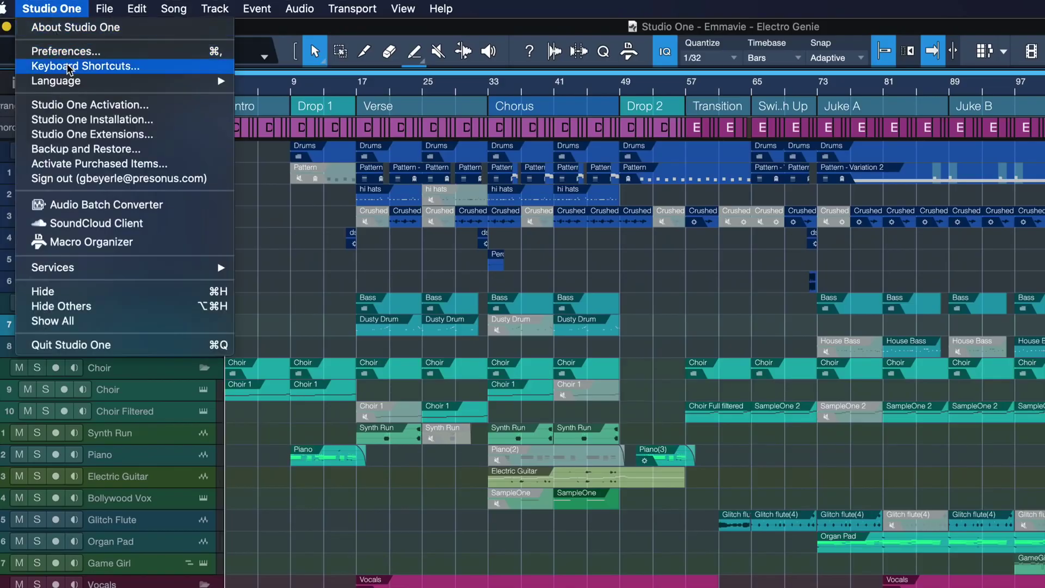
{"action": "left_click", "coordinate": [69, 66]}
{"action": "left_click", "coordinate": [678, 373]}
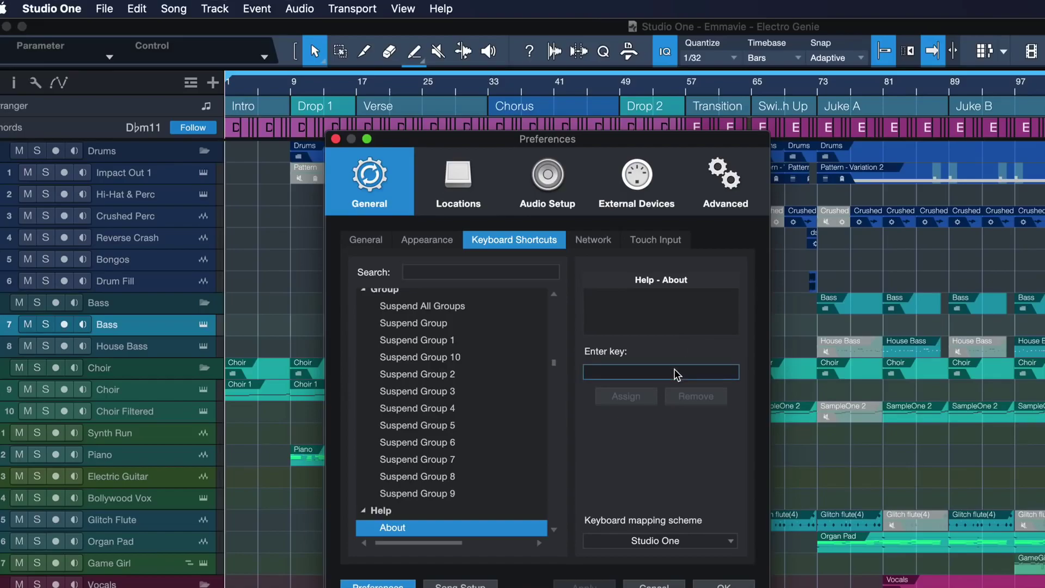
{"action": "key", "text": "F1"}
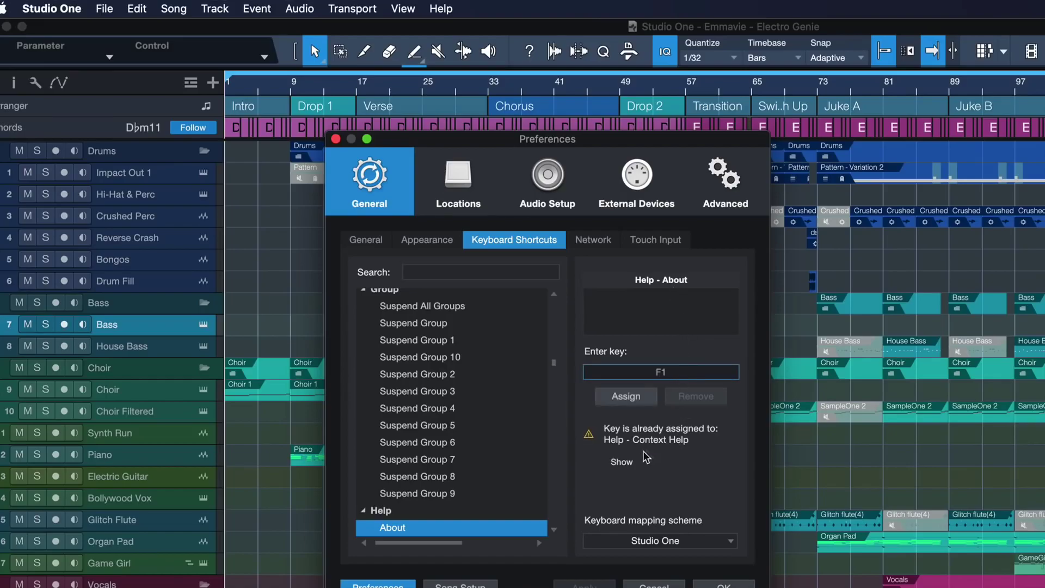
Look up the Context Help shortcut, close preferences unchanged, and show the Console.
{"action": "left_click", "coordinate": [484, 279]}
{"action": "type", "text": "context"}
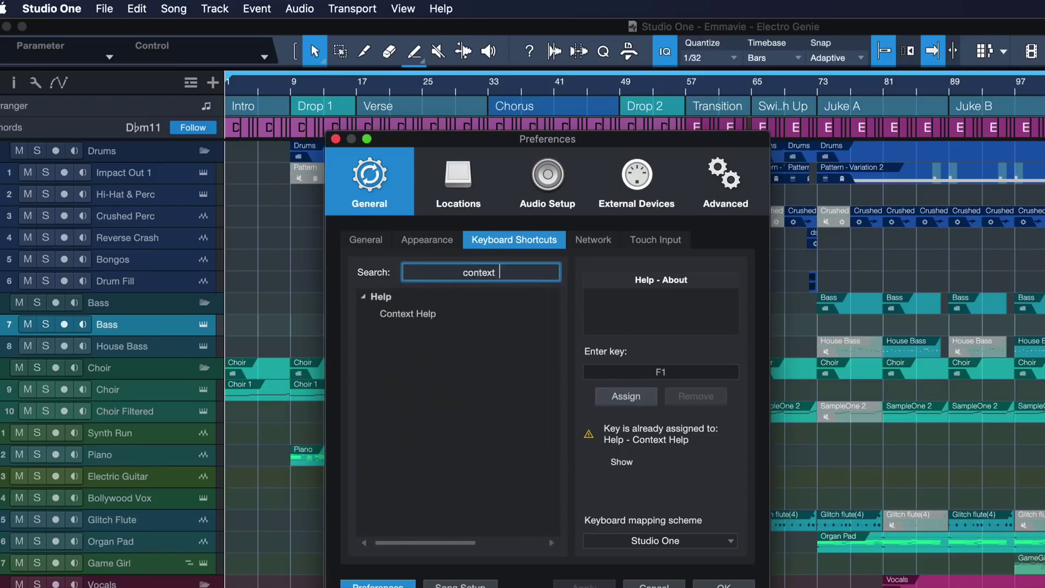
{"action": "left_click", "coordinate": [446, 311]}
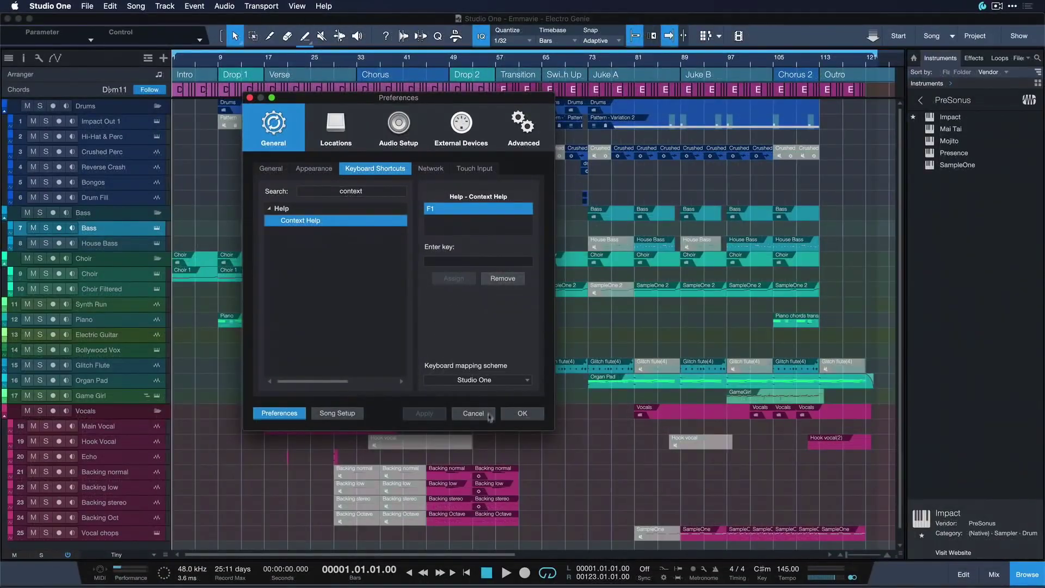
{"action": "left_click", "coordinate": [476, 414]}
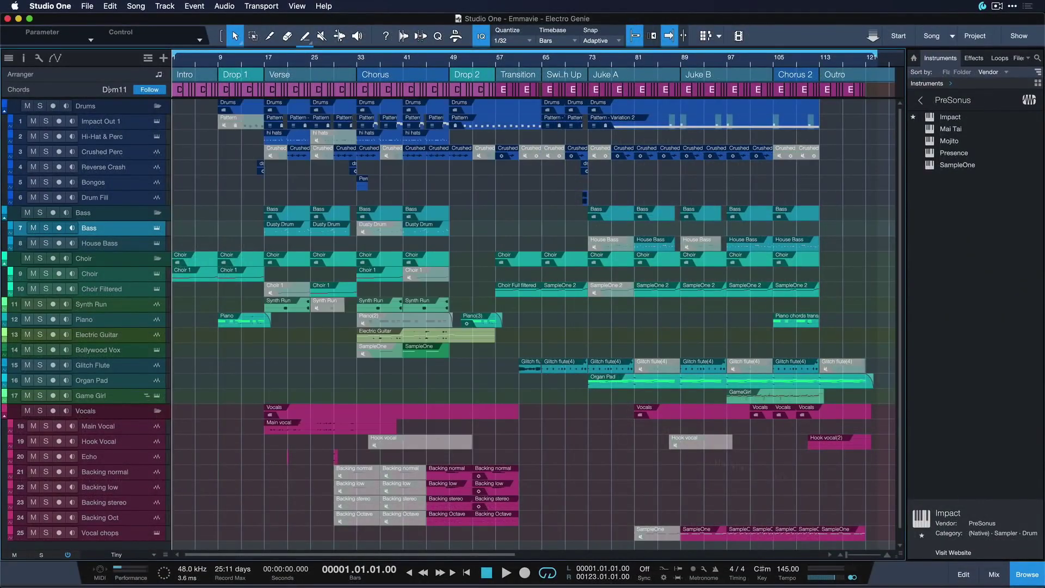
{"action": "left_click", "coordinate": [1001, 576]}
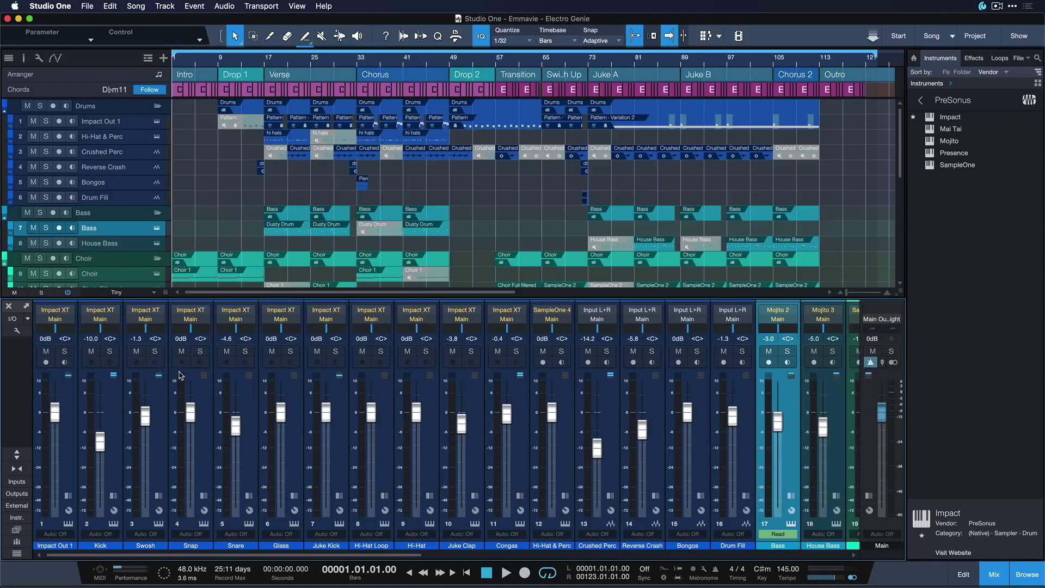
View F1 context help for the Console, then for the Song page with the mixer closed.
{"action": "key", "text": "F1"}
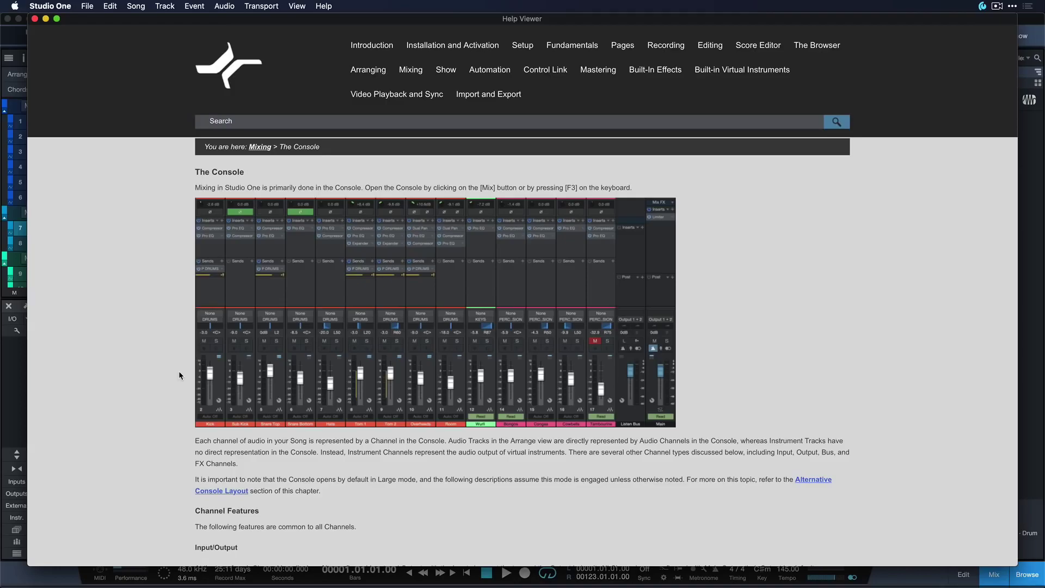
{"action": "left_click", "coordinate": [34, 18]}
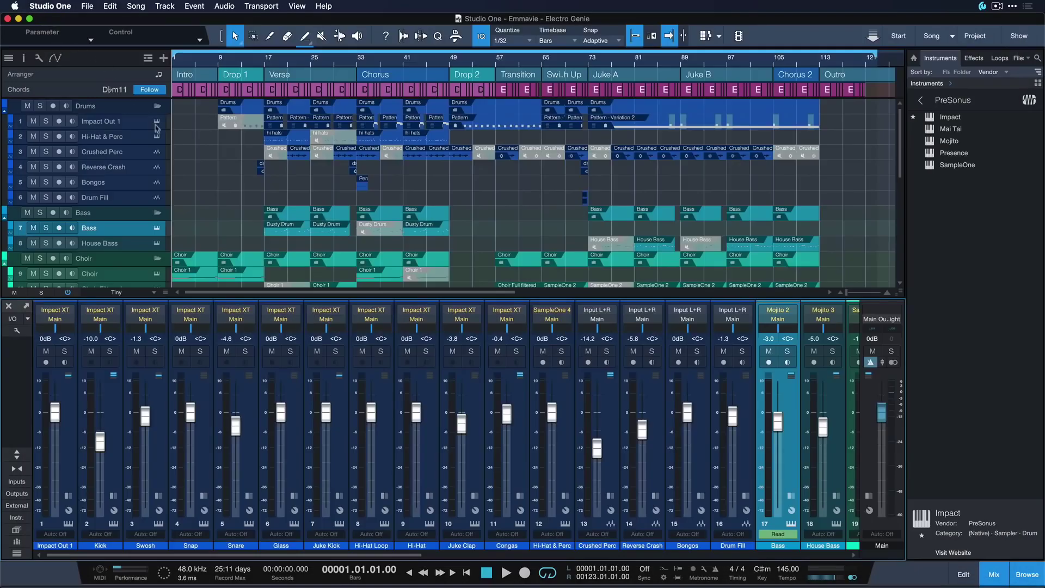
{"action": "left_click", "coordinate": [1003, 576]}
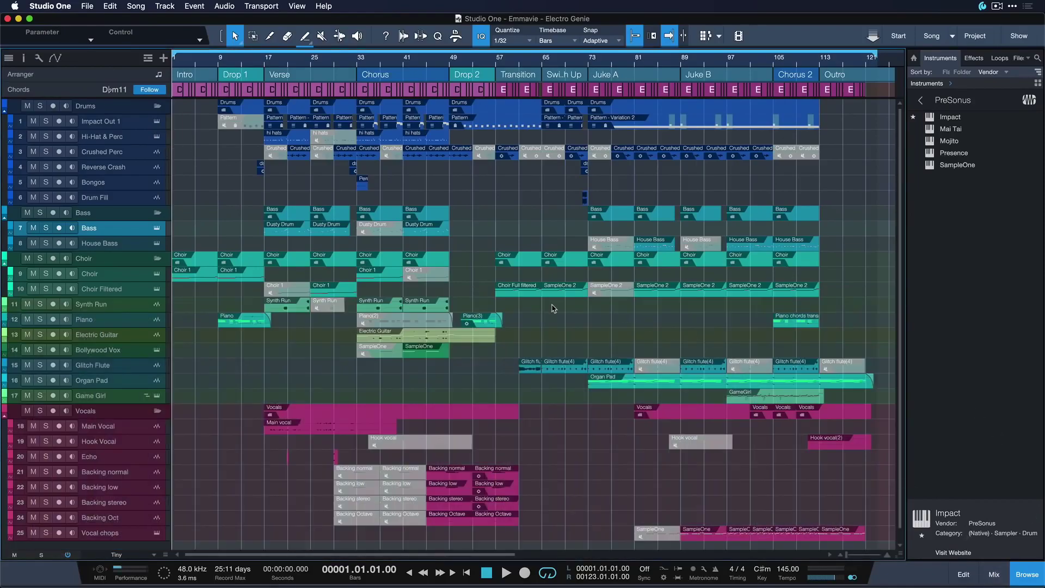
{"action": "key", "text": "F1"}
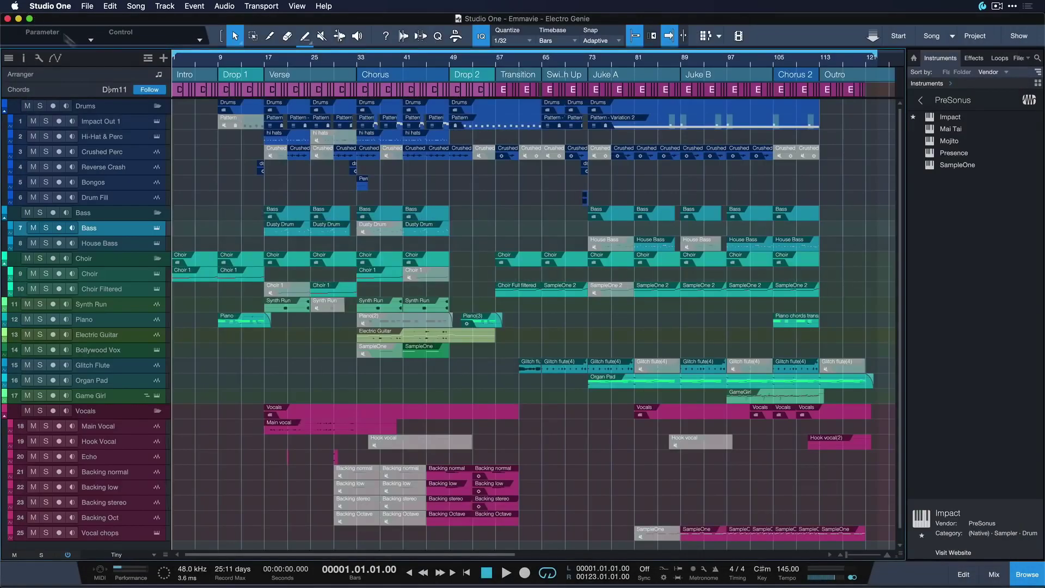
{"action": "left_click", "coordinate": [34, 19]}
Open track 1's Impact XT instrument and bring up its context help page.
{"action": "left_click", "coordinate": [157, 122]}
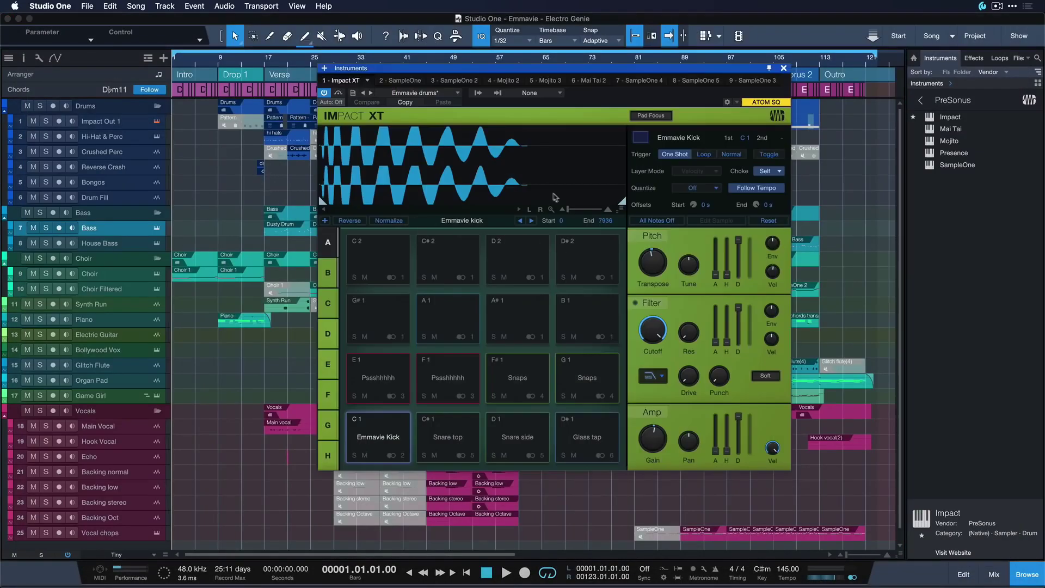
{"action": "key", "text": "F1"}
{"action": "mouse_move", "coordinate": [817, 45]}
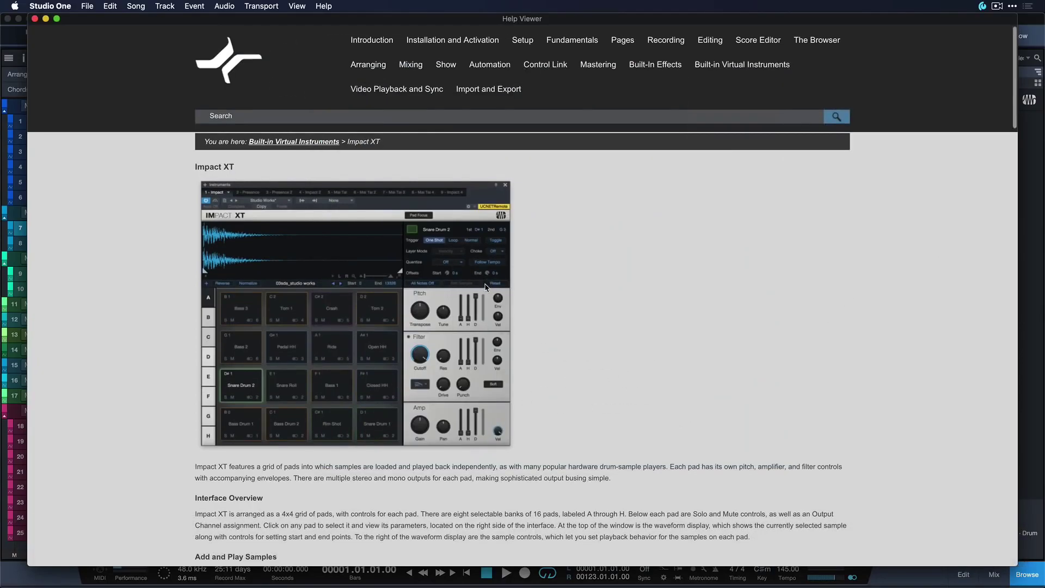
{"action": "scroll", "coordinate": [494, 285], "scroll_direction": "down", "scroll_amount": 3}
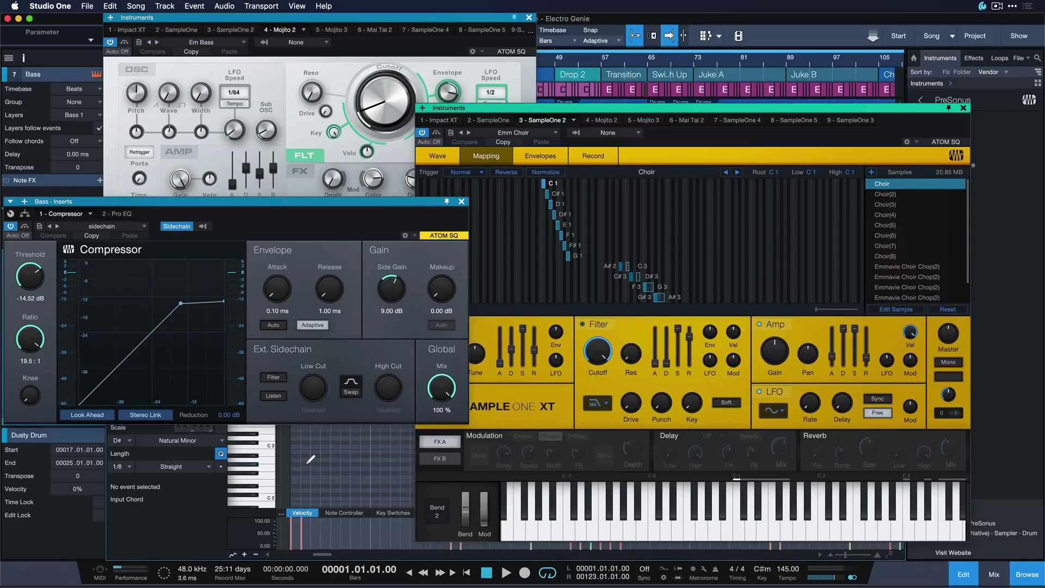
Assign ⌥⌘F as a second shortcut for Toggle Floating Windows and confirm with OK.
{"action": "left_click", "coordinate": [65, 6]}
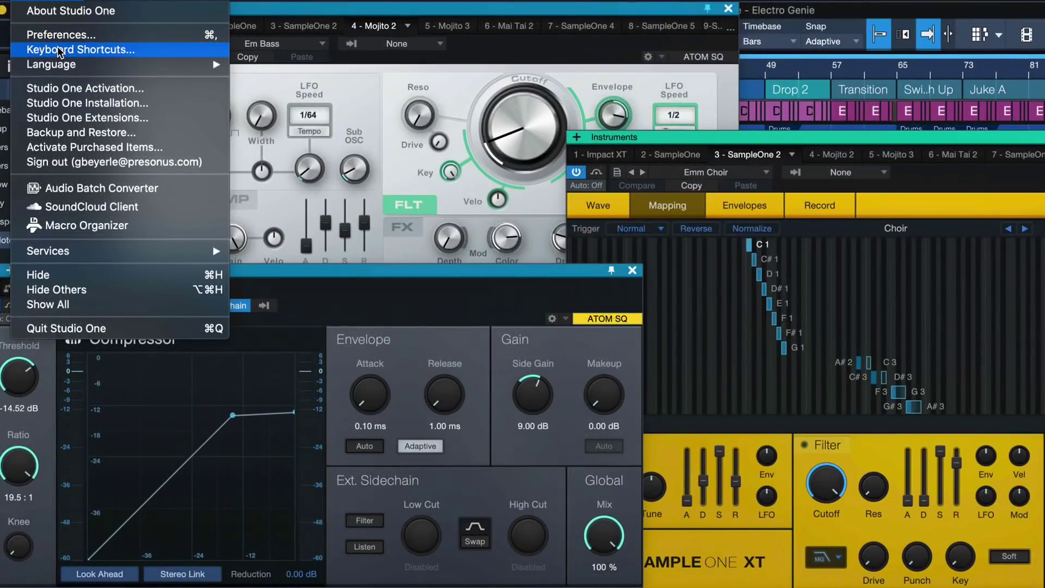
{"action": "left_click", "coordinate": [60, 47]}
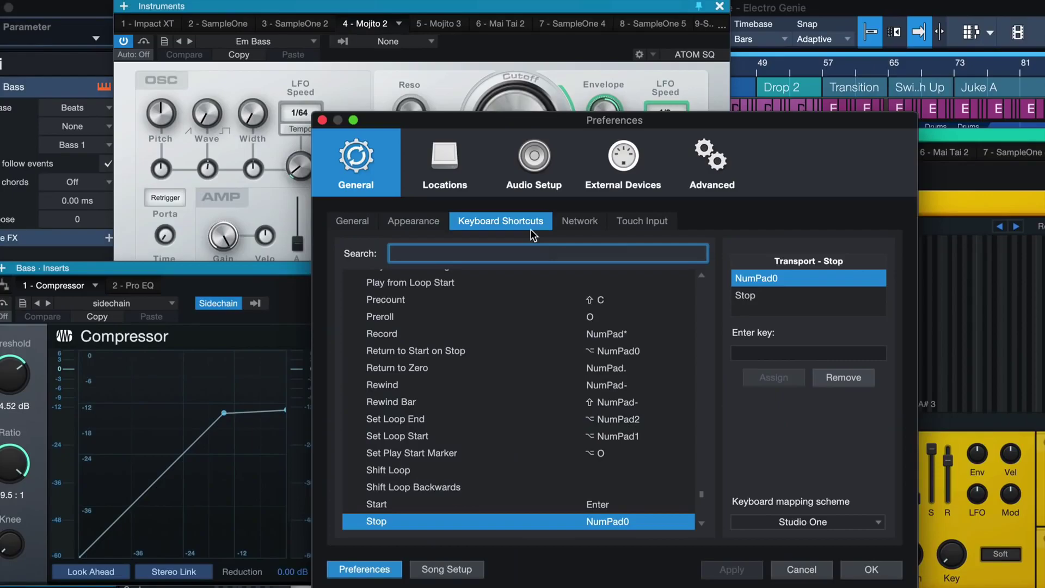
{"action": "type", "text": "toggle floating wind"}
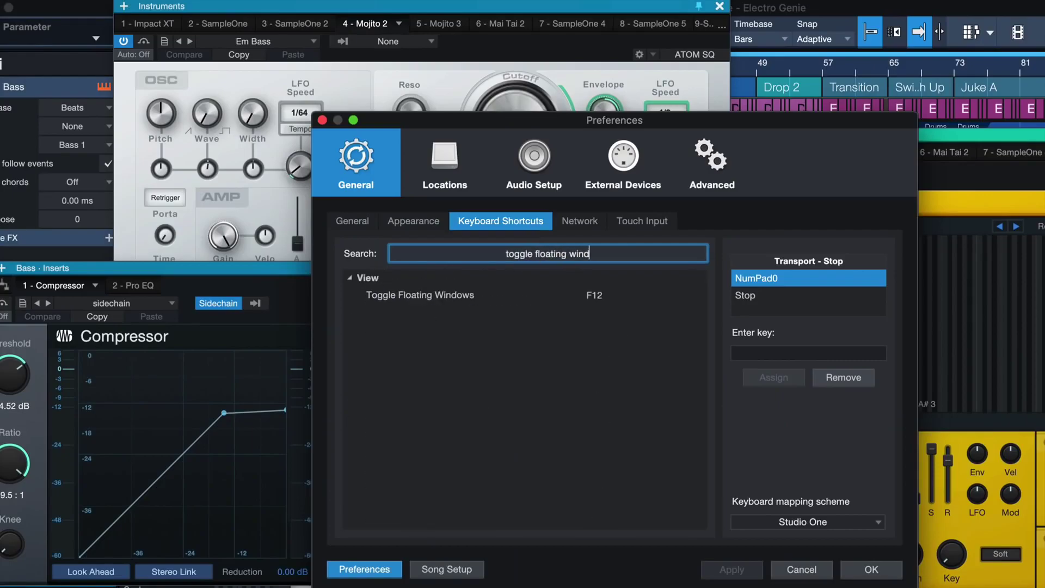
{"action": "type", "text": "ows"}
{"action": "left_click", "coordinate": [487, 295]}
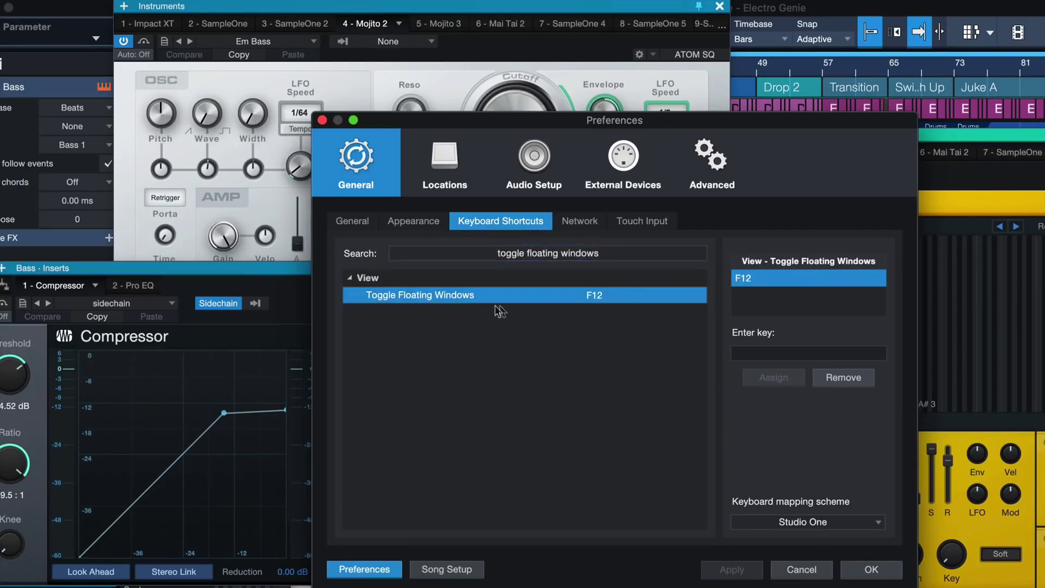
{"action": "left_click", "coordinate": [795, 351]}
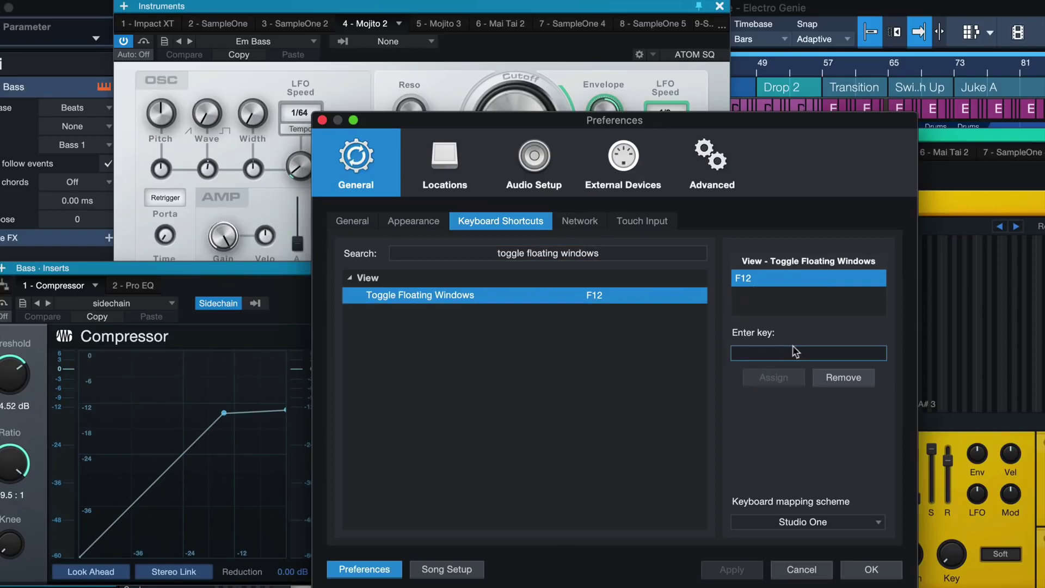
{"action": "key", "text": "alt+super+f"}
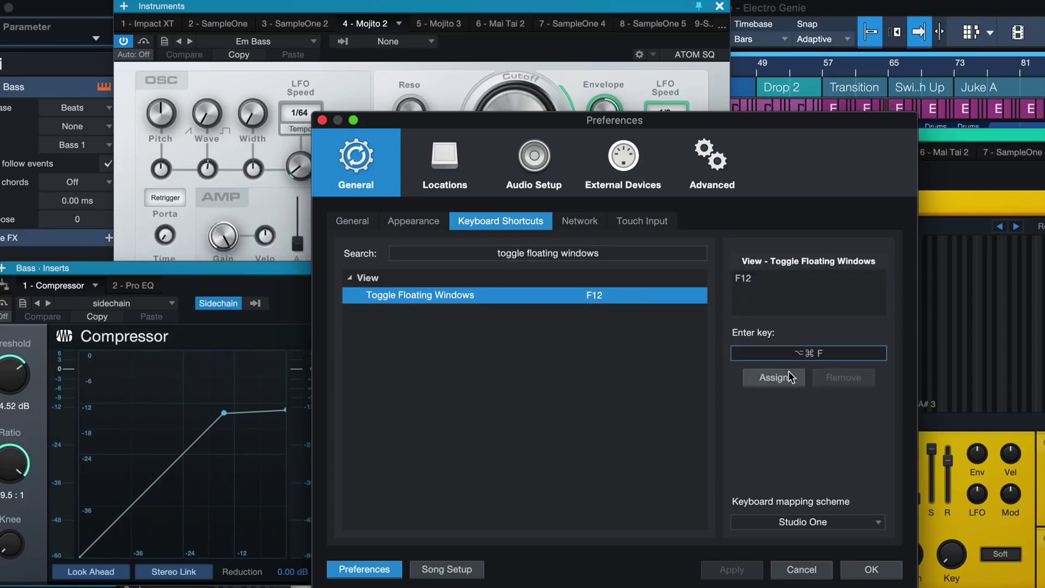
{"action": "left_click", "coordinate": [788, 371]}
{"action": "left_click", "coordinate": [747, 297]}
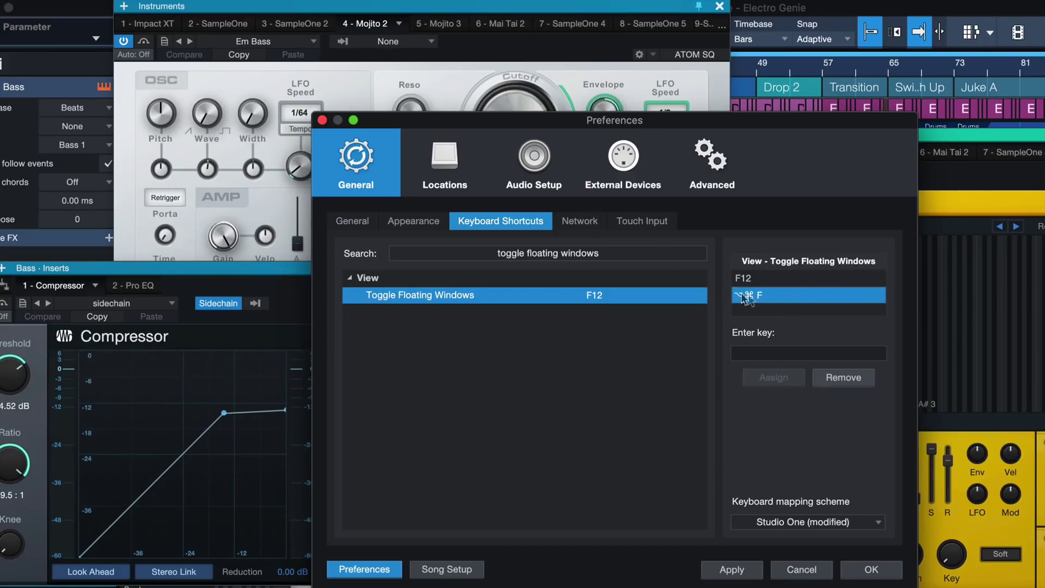
{"action": "left_click", "coordinate": [753, 277]}
{"action": "left_click", "coordinate": [755, 296]}
{"action": "left_click", "coordinate": [756, 279]}
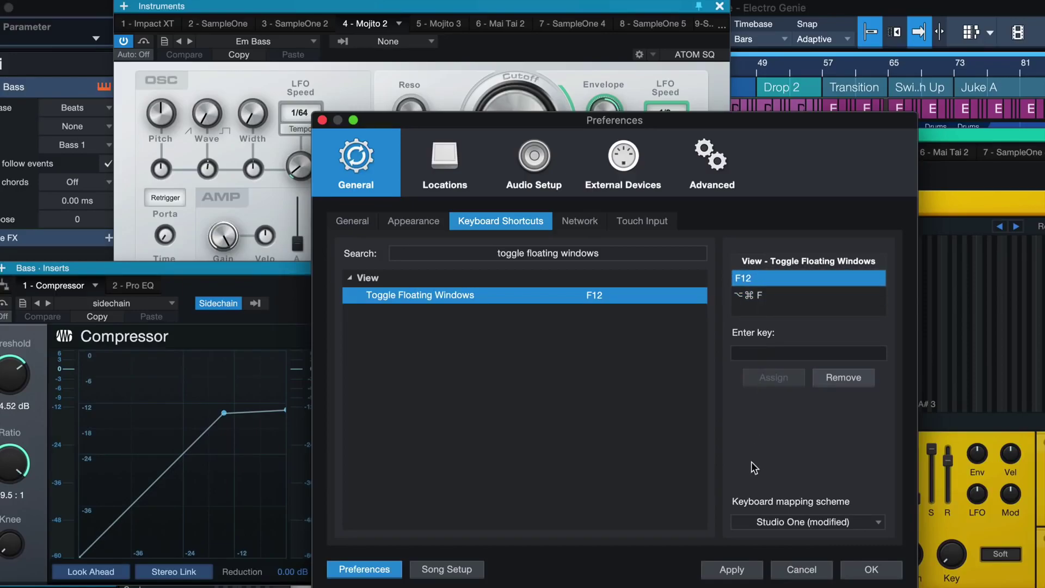
{"action": "left_click", "coordinate": [808, 566]}
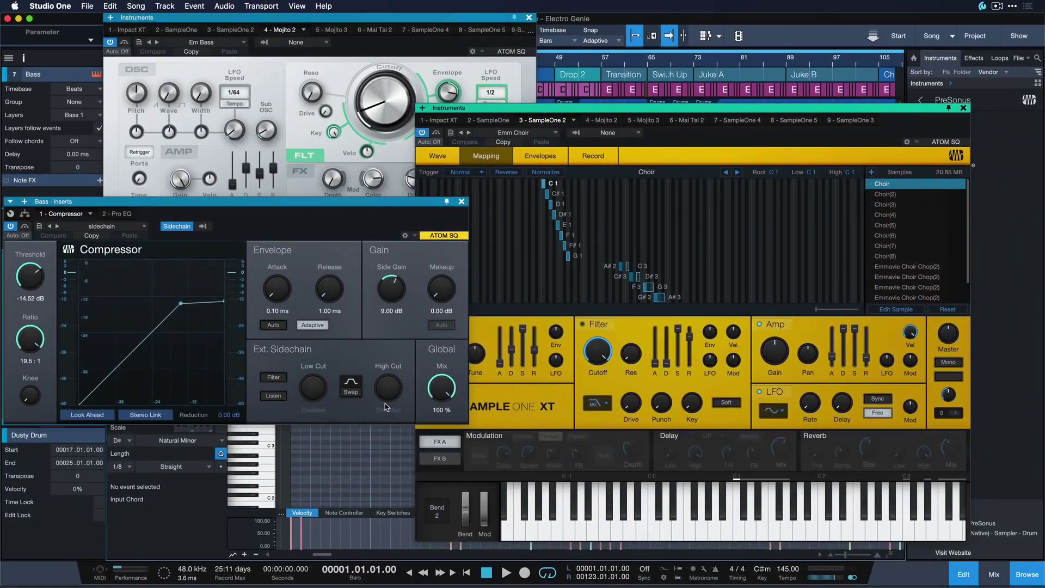
Toggle plugin windows with F12, then mute Choir 1 and SampleOne 2 events.
{"action": "key", "text": "F12"}
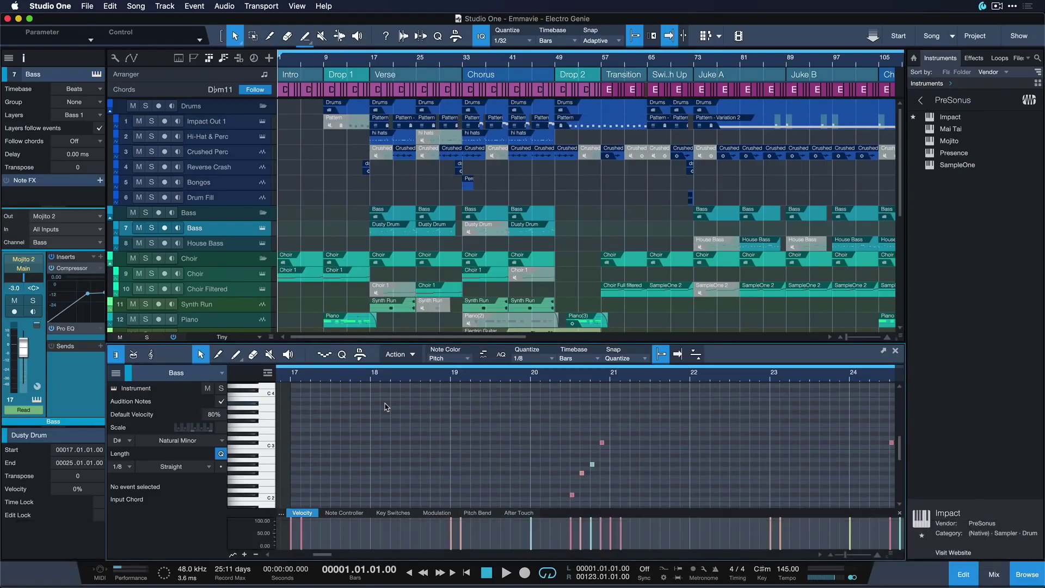
{"action": "key", "text": "F12"}
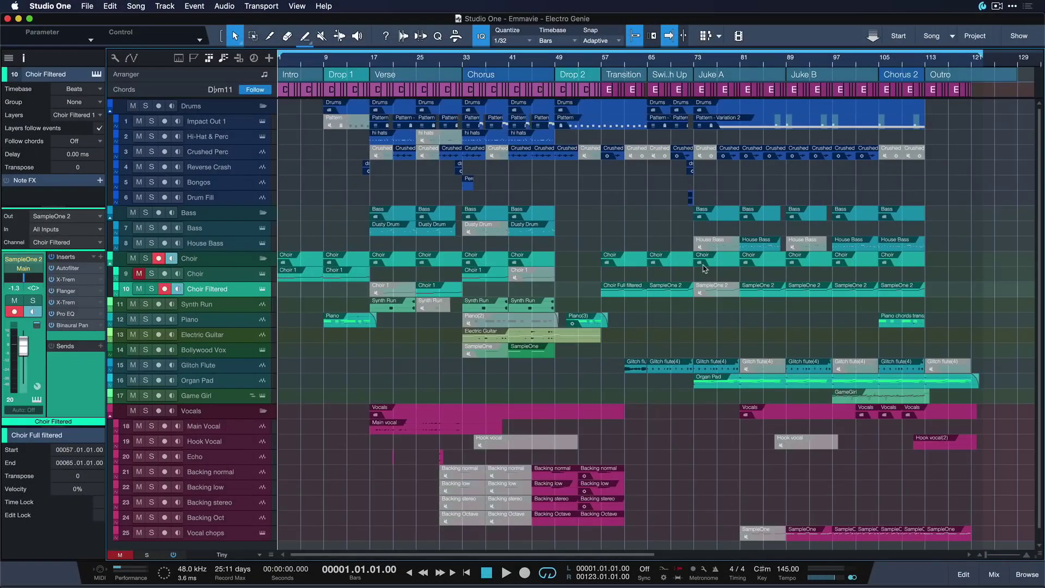
{"action": "left_click", "coordinate": [706, 289]}
{"action": "left_click", "coordinate": [497, 273]}
{"action": "key", "text": "m"}
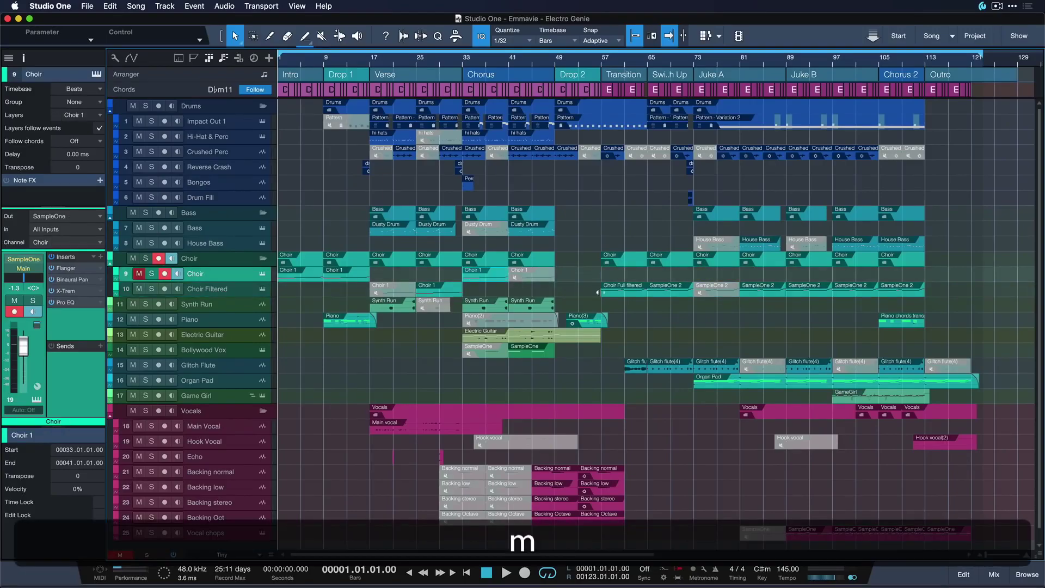
{"action": "left_click", "coordinate": [625, 294]}
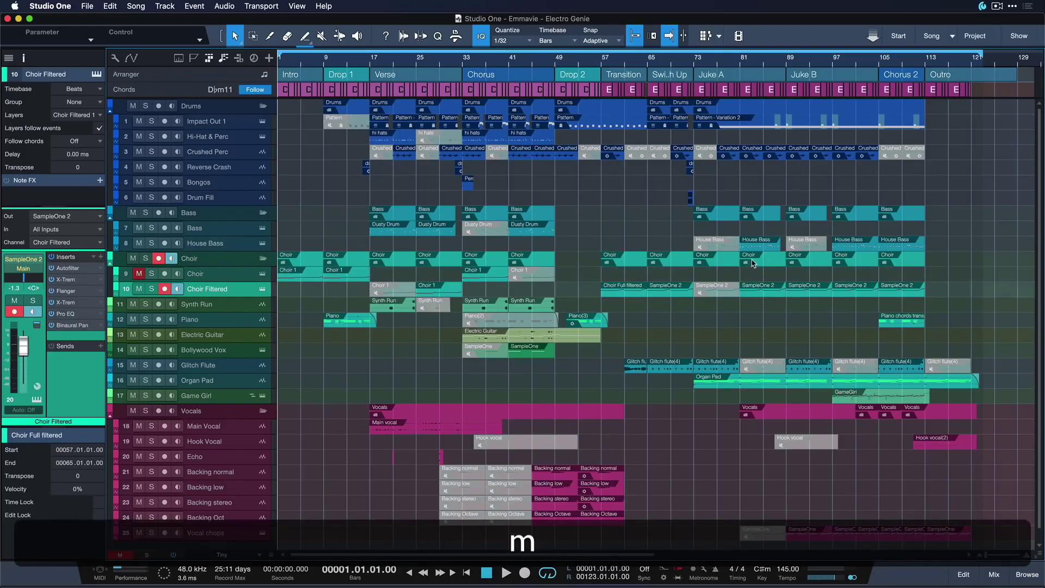
{"action": "left_click", "coordinate": [765, 288]}
{"action": "left_click", "coordinate": [769, 269]}
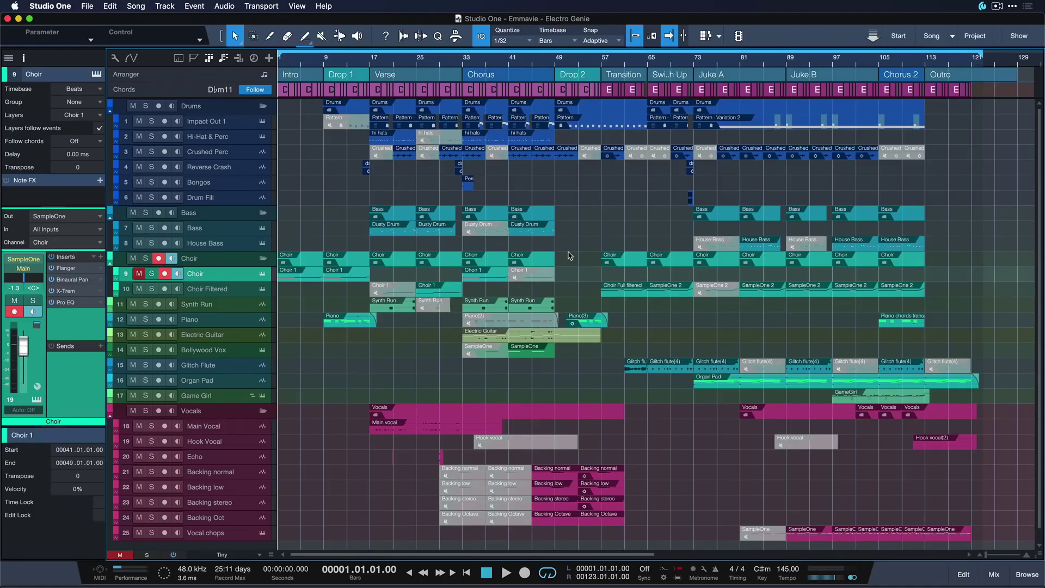
Assign Ctrl+Cmd+M to the Select Muted Events command and close preferences.
{"action": "left_click", "coordinate": [54, 5]}
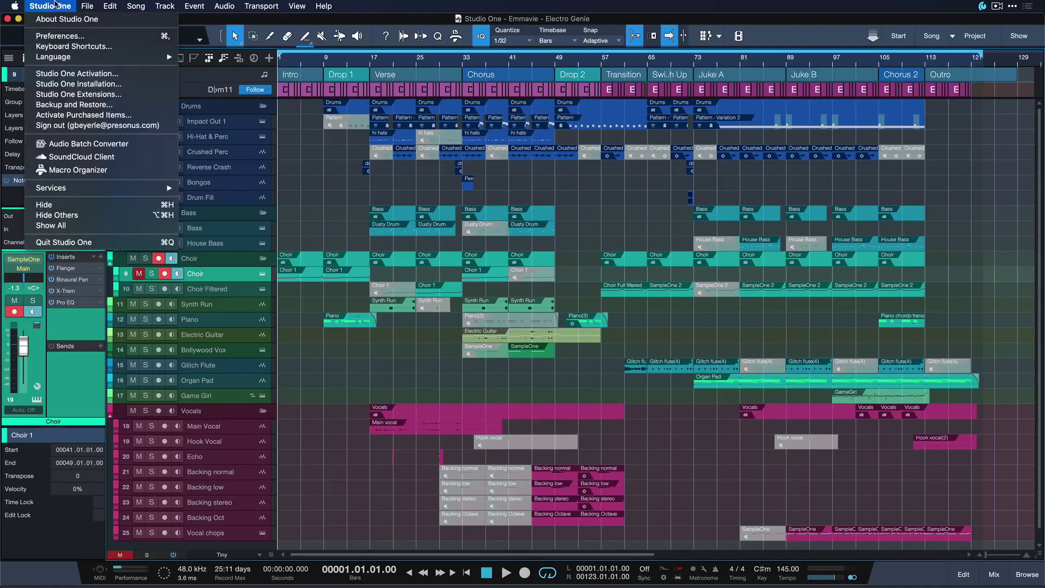
{"action": "left_click", "coordinate": [75, 48]}
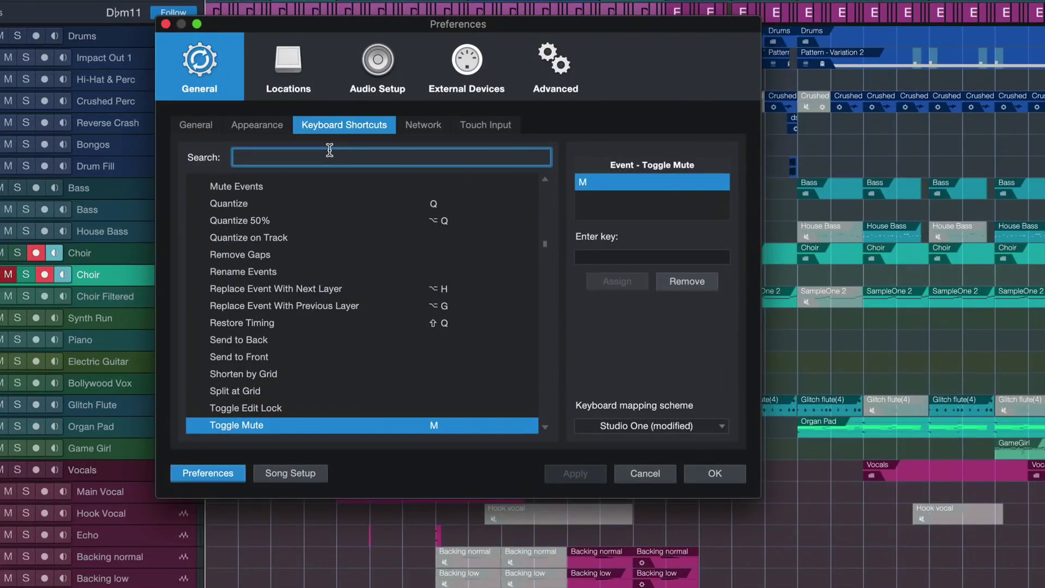
{"action": "type", "text": "select muted"}
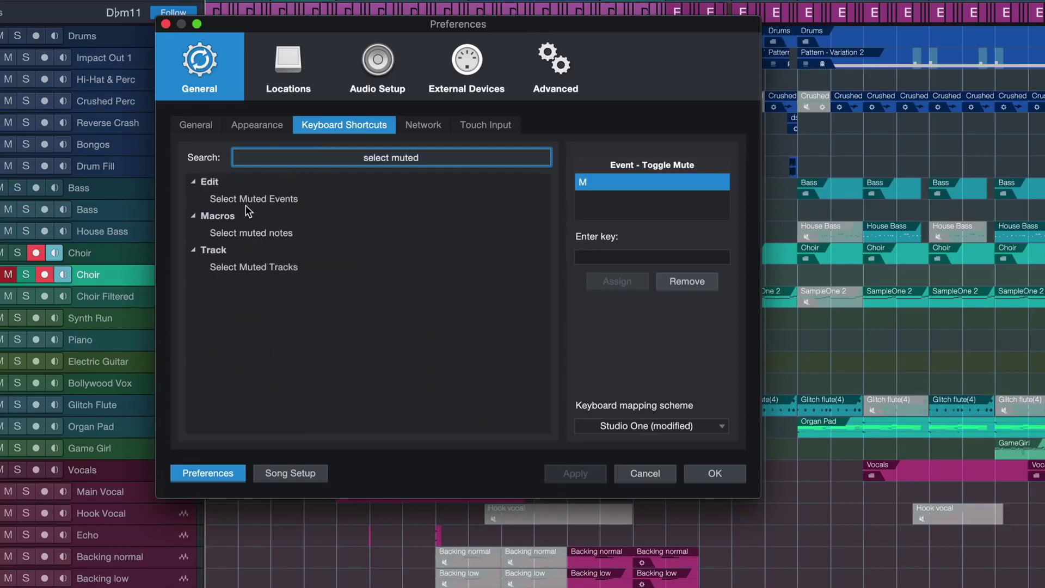
{"action": "left_click", "coordinate": [246, 202]}
{"action": "left_click", "coordinate": [660, 262]}
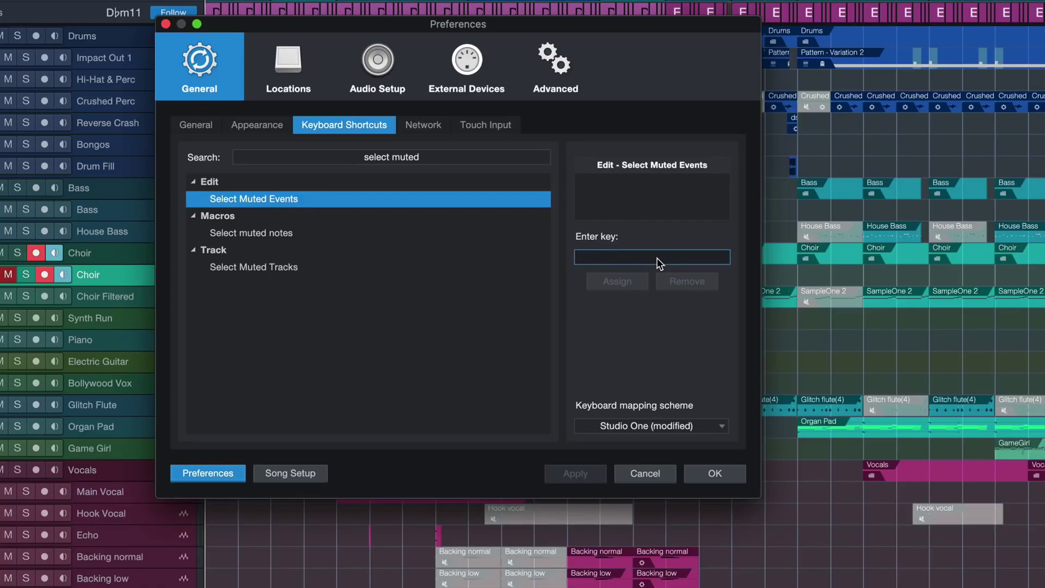
{"action": "key", "text": "ctrl+super+m"}
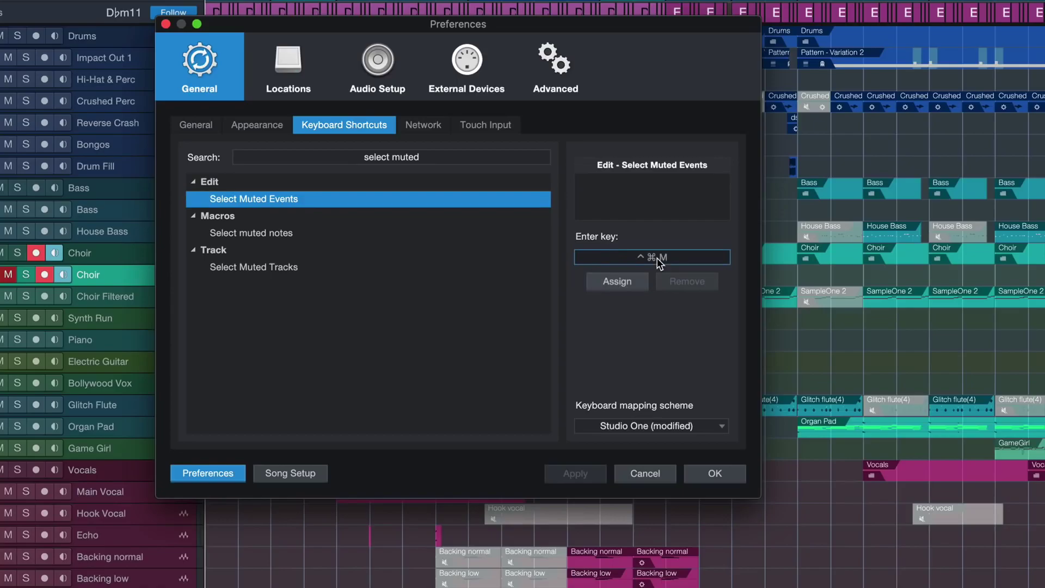
{"action": "left_click", "coordinate": [606, 283]}
{"action": "left_click", "coordinate": [578, 473]}
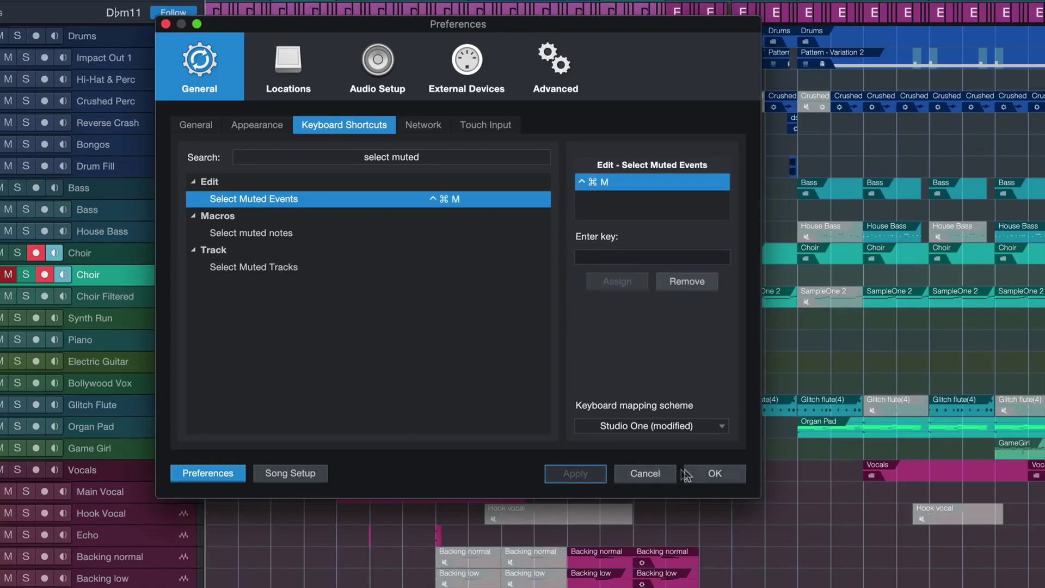
{"action": "left_click", "coordinate": [703, 474]}
Select all muted events in the zoomed-out arrangement and delete them.
{"action": "key", "text": "w"}
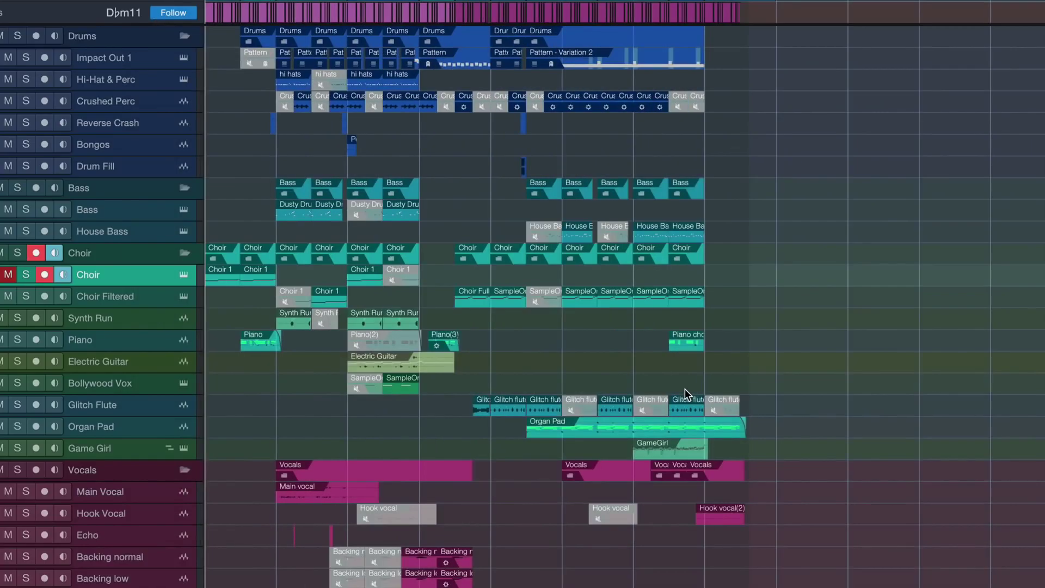
{"action": "key", "text": "ctrl+super+m"}
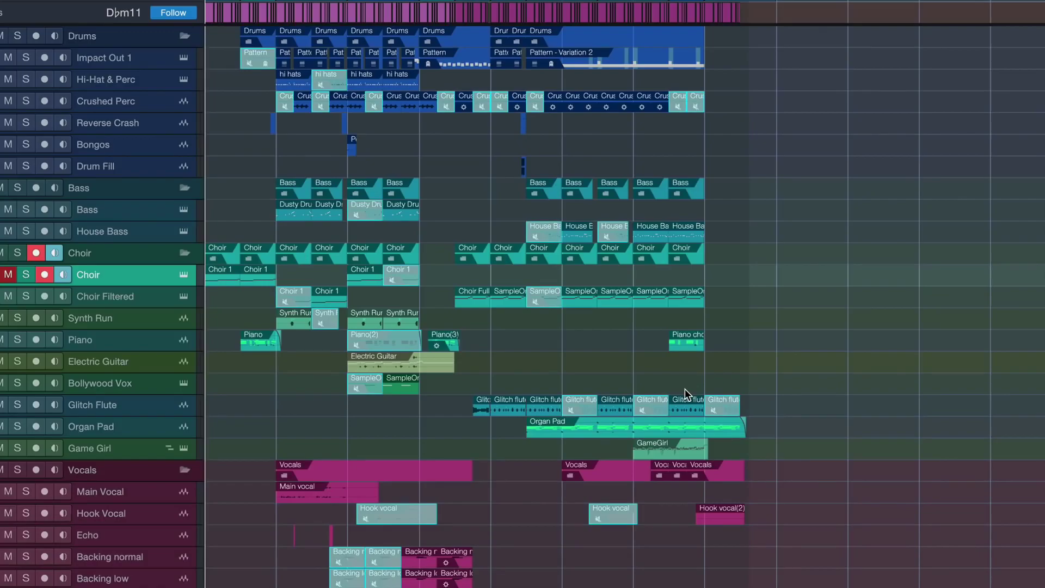
{"action": "key", "text": "BackSpace"}
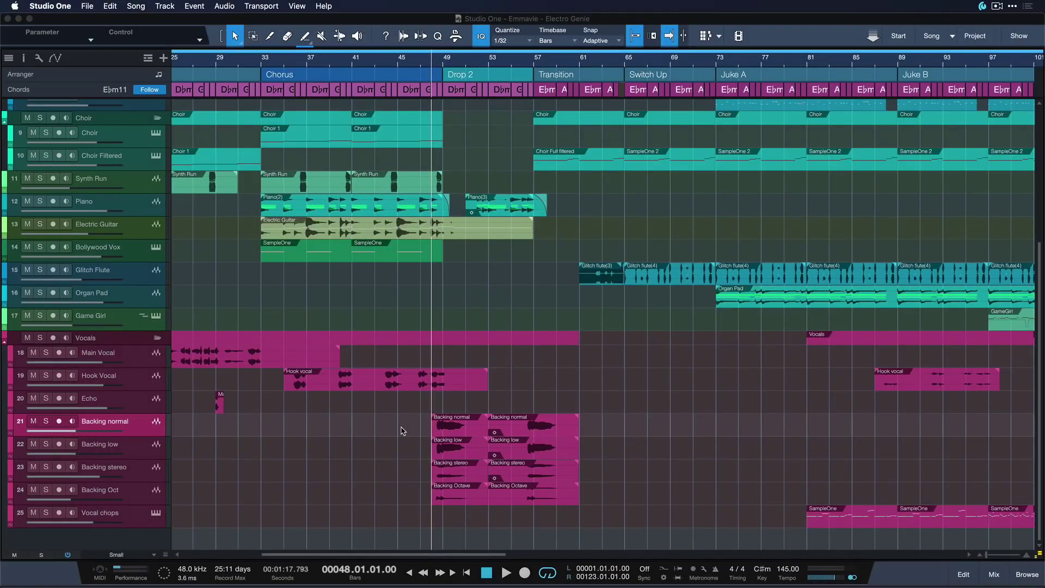
Dismiss the Export menu unused and show the Inspector for the Backing normal track.
{"action": "left_click", "coordinate": [136, 6]}
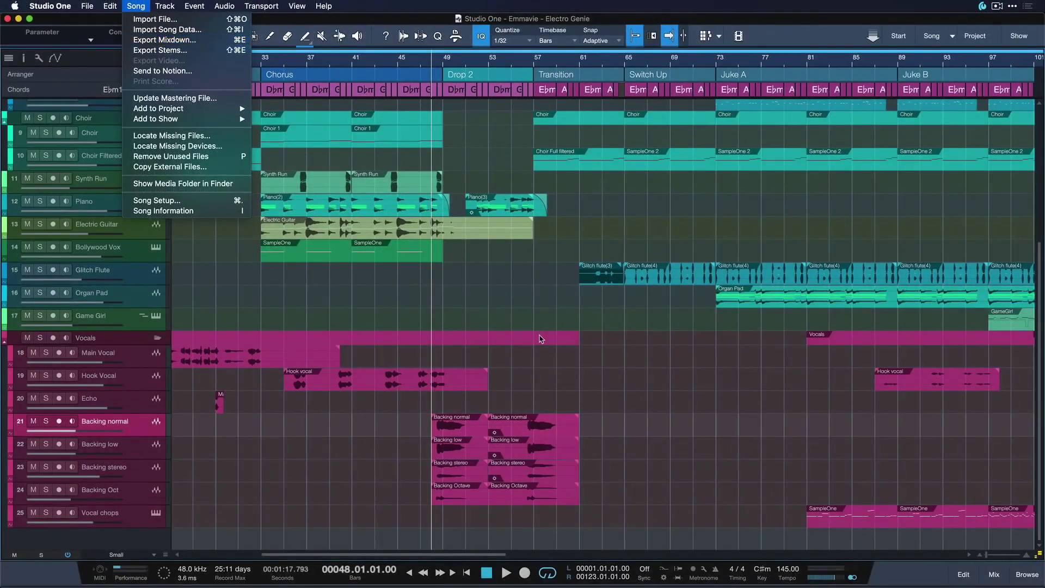
{"action": "key", "text": "Escape"}
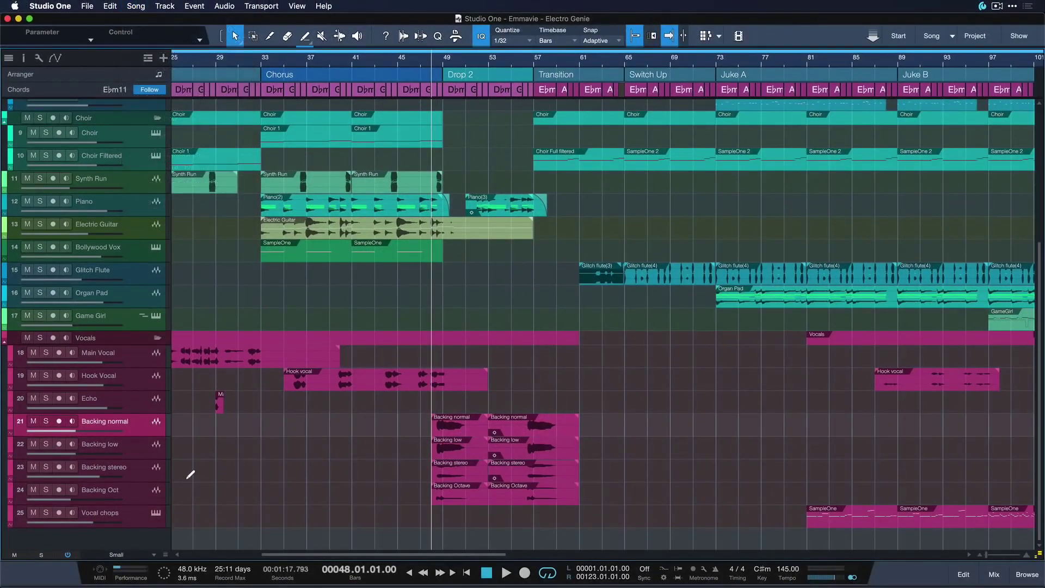
{"action": "left_click", "coordinate": [26, 58]}
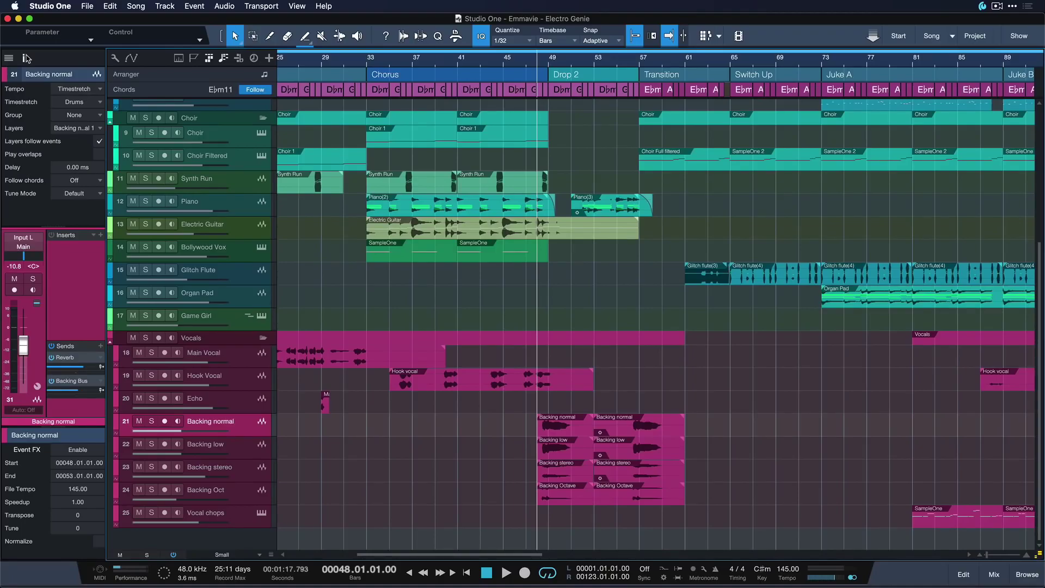
Select the Backing normal, low, stereo and Oct tracks, panning Backing Oct fully right.
{"action": "left_click", "coordinate": [247, 452]}
{"action": "left_click", "coordinate": [246, 463]}
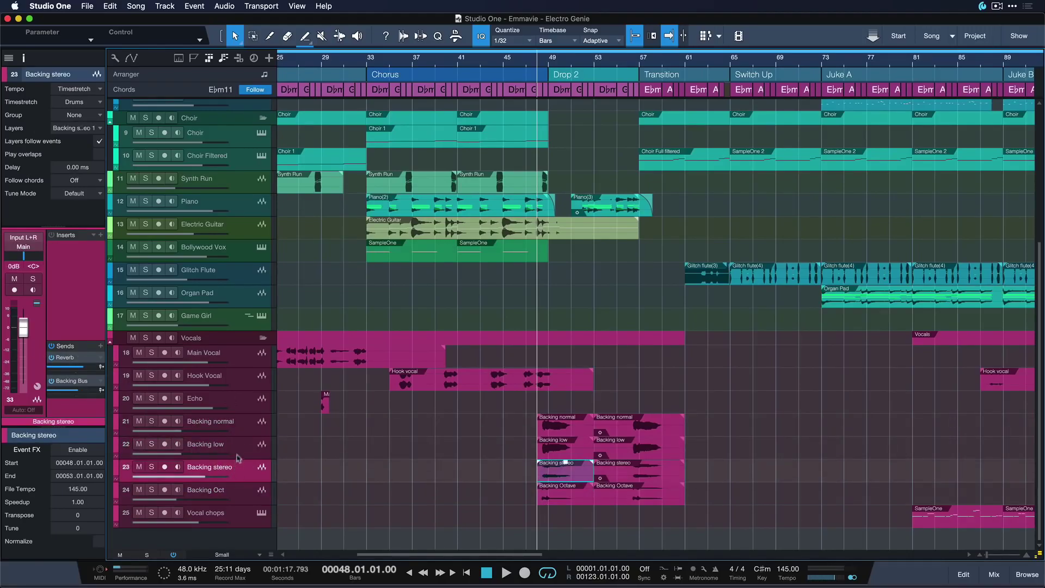
{"action": "left_click", "coordinate": [238, 455]}
{"action": "left_click", "coordinate": [221, 429]}
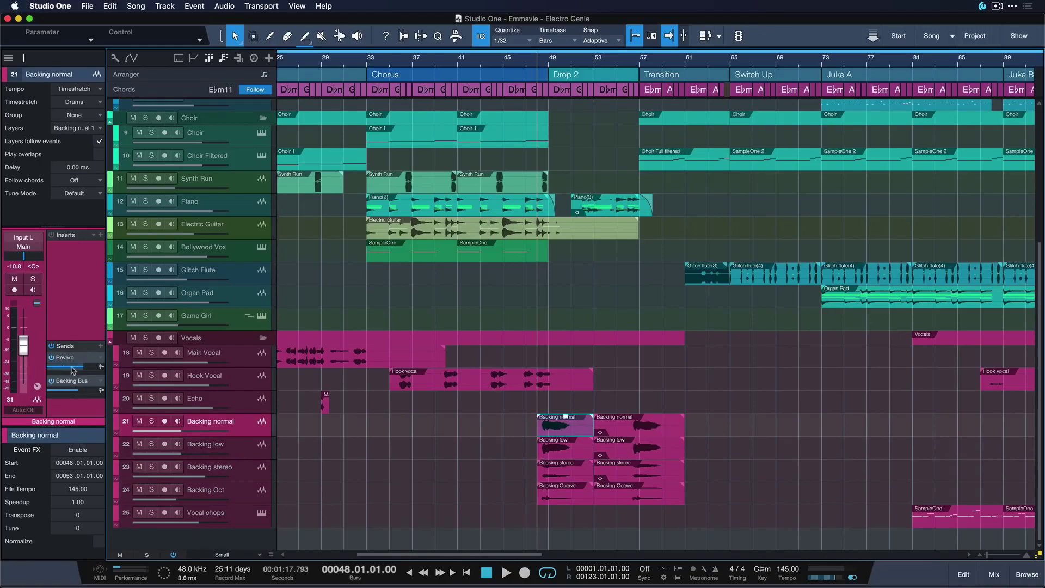
{"action": "mouse_move", "coordinate": [79, 394]}
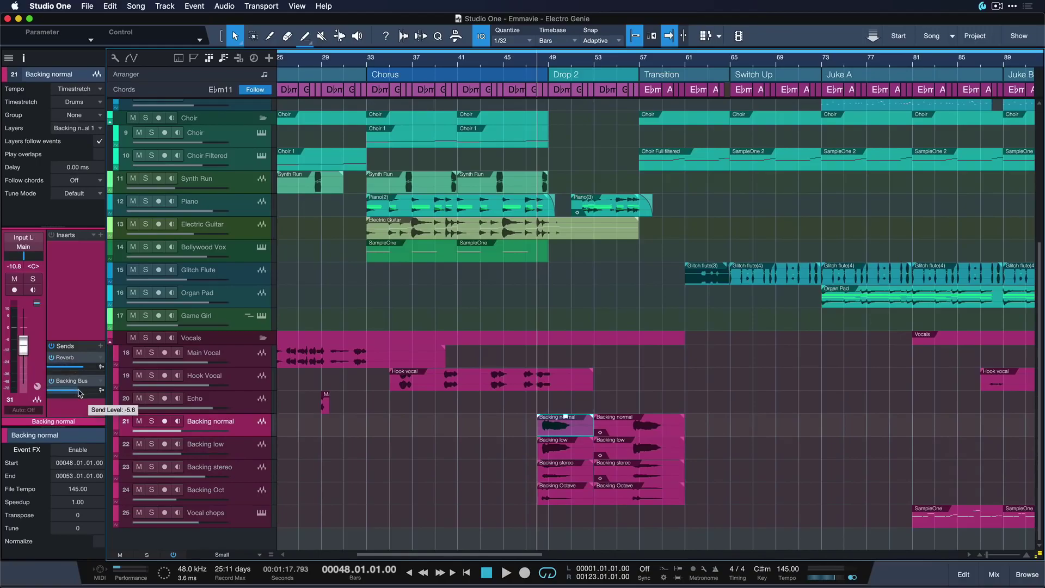
{"action": "left_click", "coordinate": [240, 450], "text": "shift"}
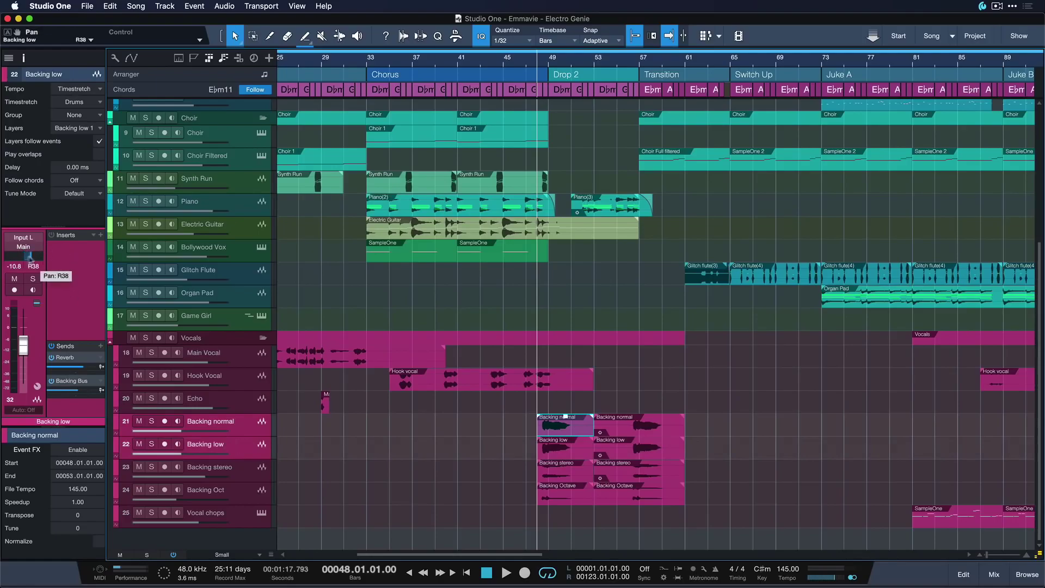
{"action": "left_click", "coordinate": [251, 469]}
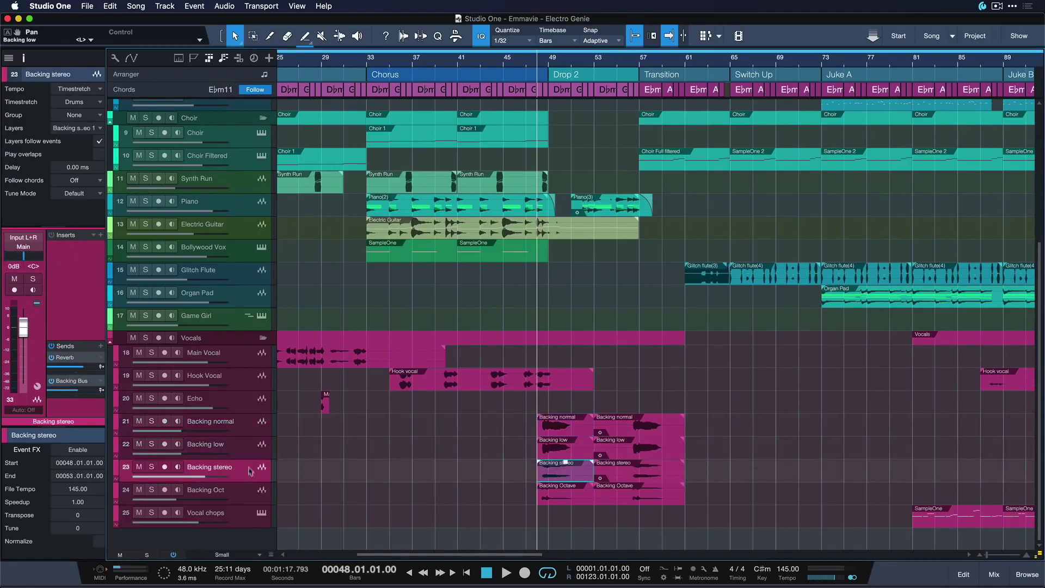
{"action": "left_click", "coordinate": [250, 490], "text": "shift"}
{"action": "left_click_drag", "start_coordinate": [24, 256], "coordinate": [42, 256]}
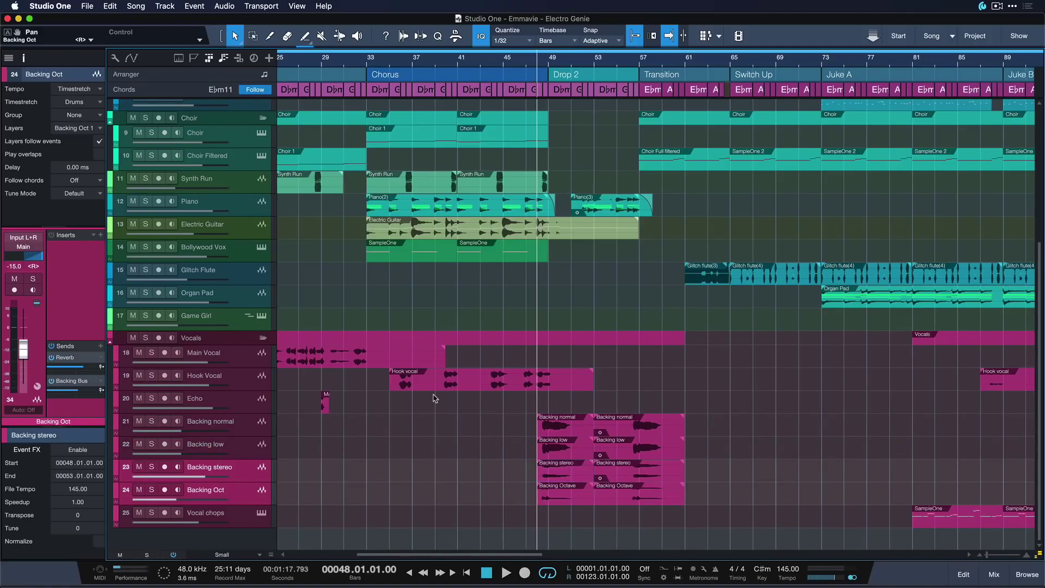
Solo the four backing vocal tracks with S and play them back.
{"action": "key", "text": "space"}
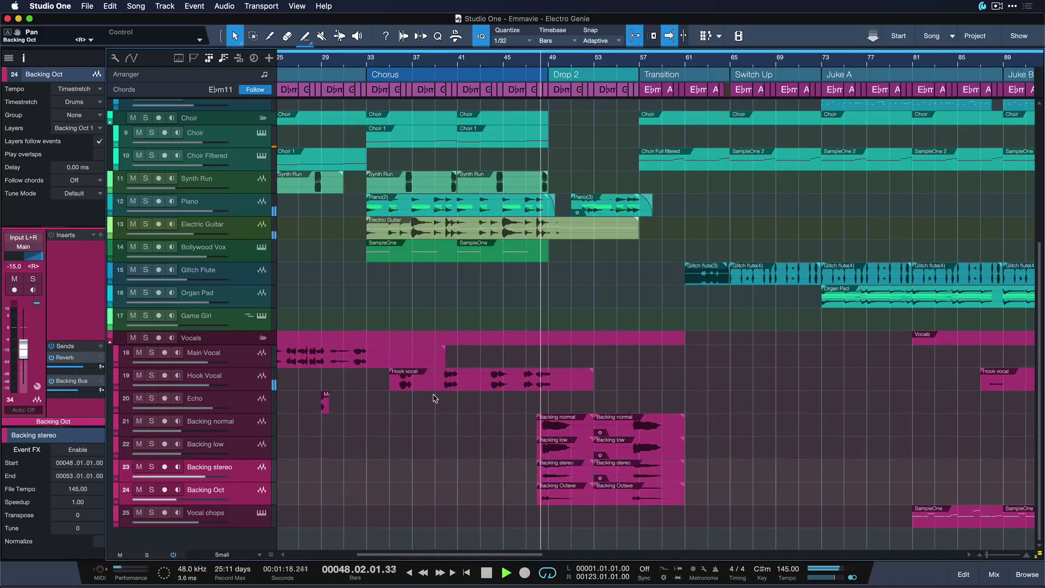
{"action": "key", "text": "space"}
{"action": "left_click", "coordinate": [248, 427], "text": "shift"}
{"action": "key", "text": "s"}
{"action": "key", "text": "space"}
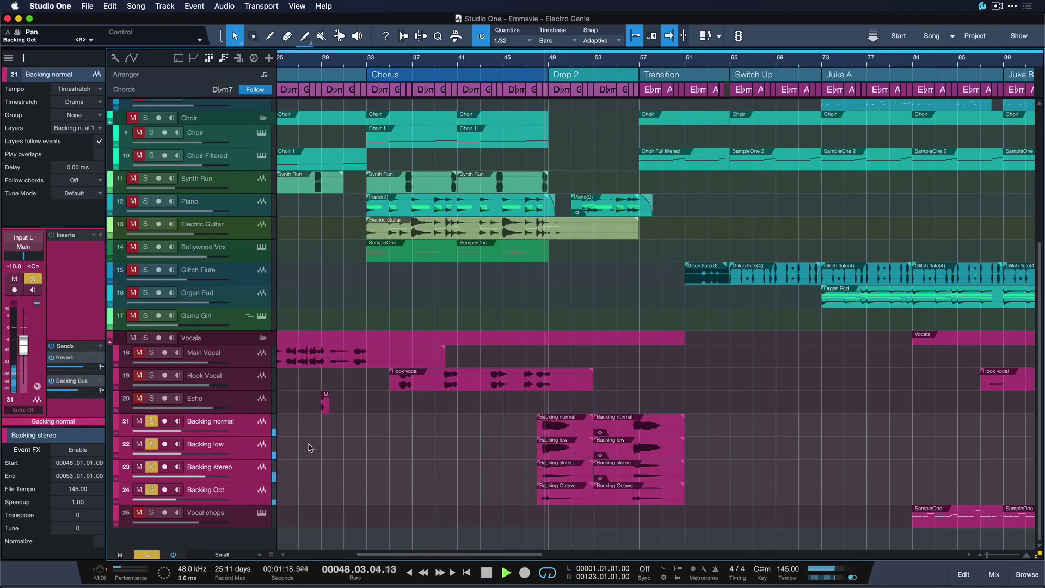
Stop playback, marquee-select the backing vocal events in bars 48–57, and zoom to fit with Shift+S.
{"action": "key", "text": "e"}
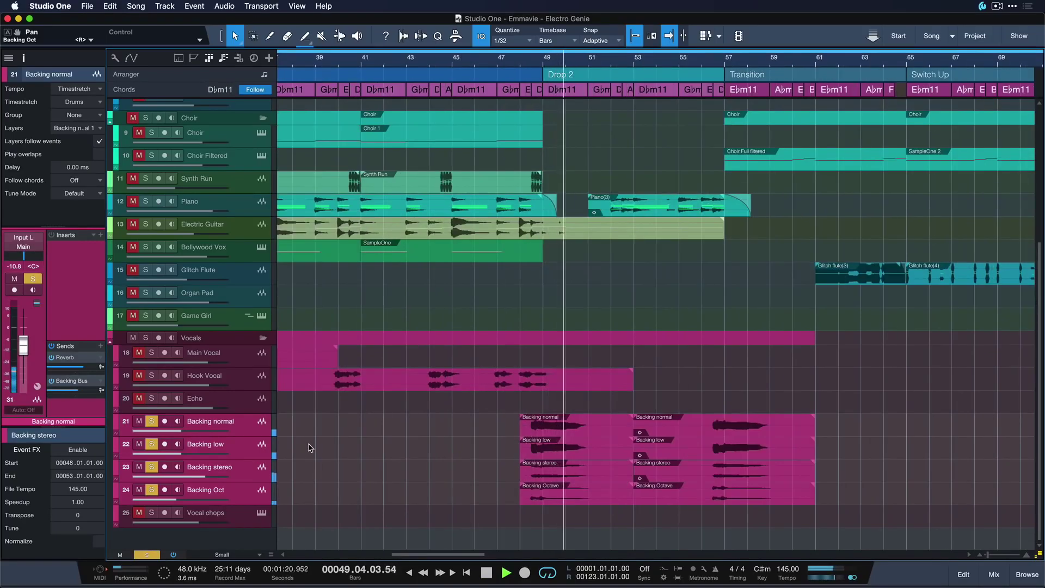
{"action": "key", "text": "w"}
{"action": "key", "text": "space"}
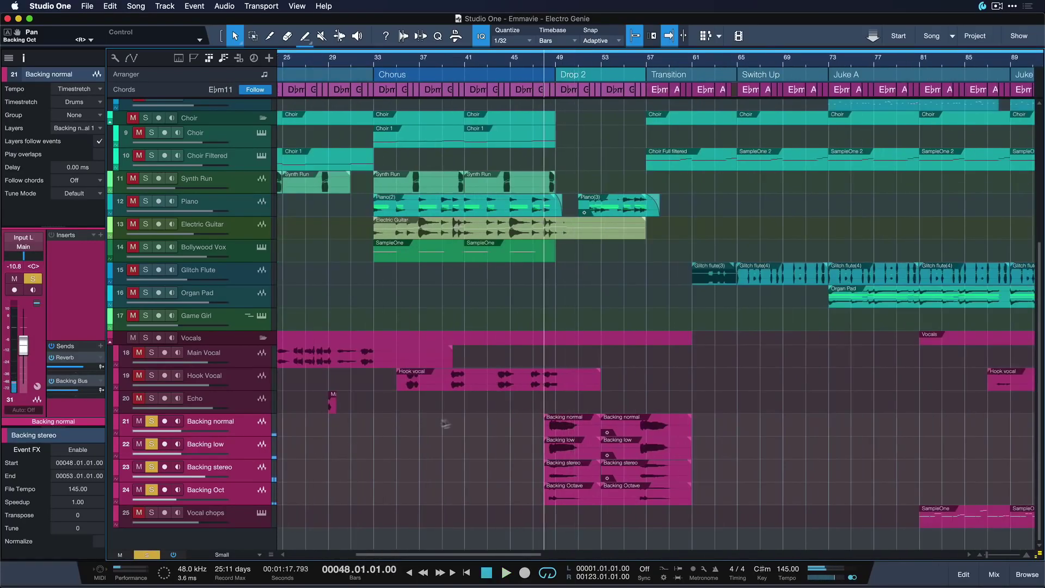
{"action": "left_click_drag", "start_coordinate": [446, 424], "coordinate": [748, 527]}
{"action": "left_click", "coordinate": [723, 436]}
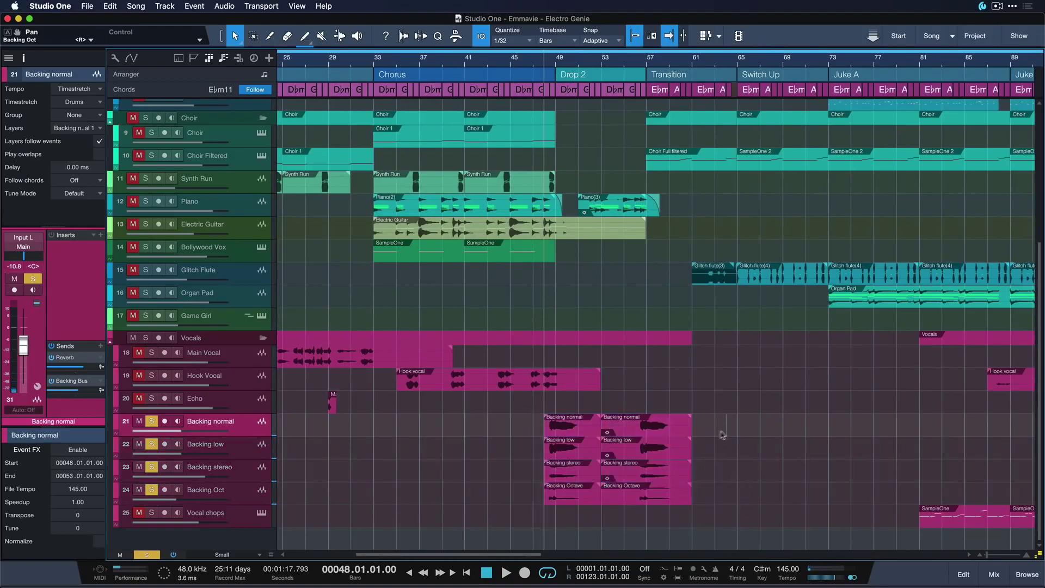
{"action": "left_click_drag", "start_coordinate": [723, 435], "coordinate": [499, 534]}
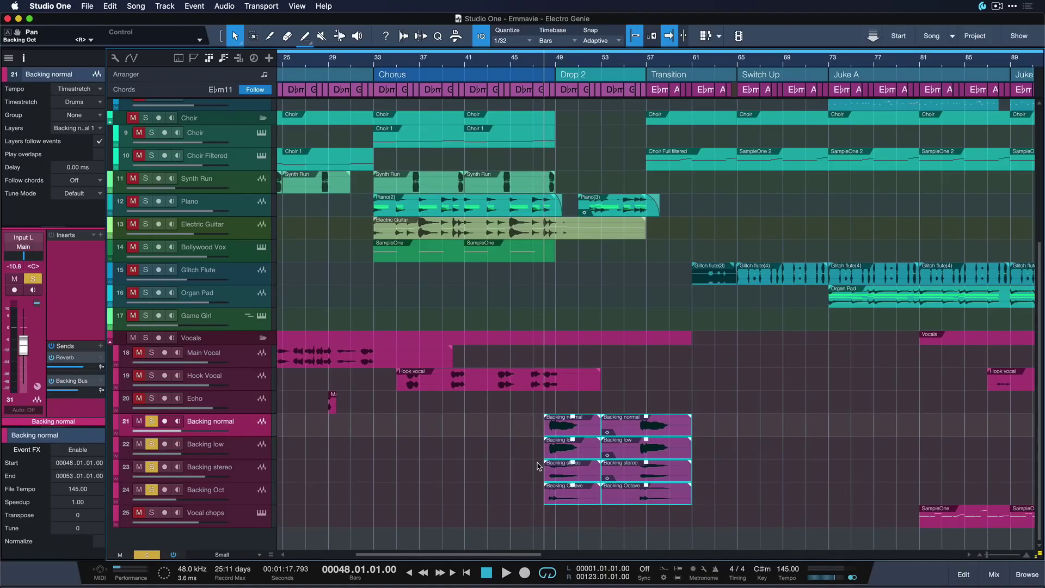
{"action": "key", "text": "shift+s"}
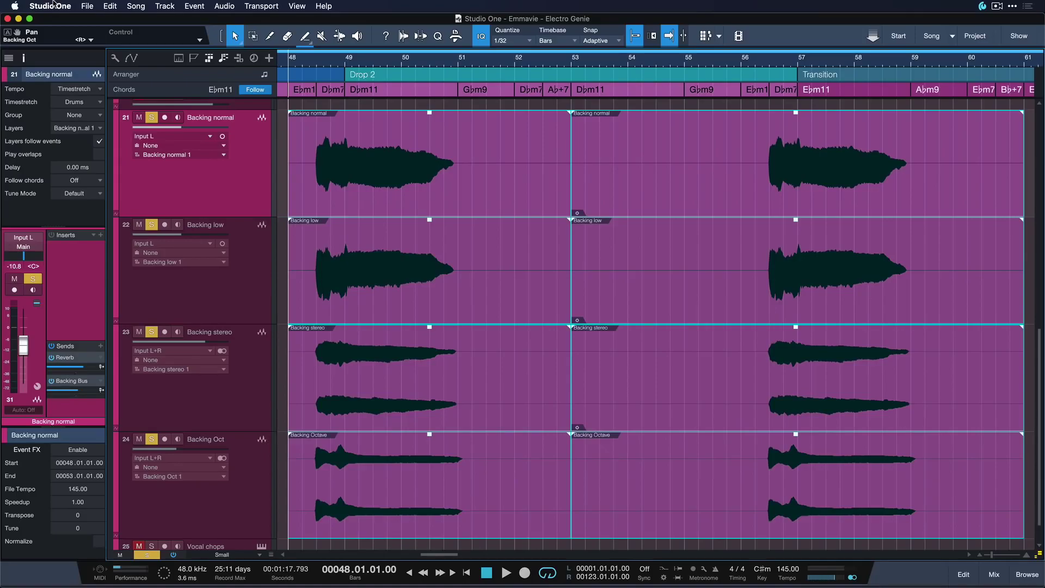
Assign Cmd+R to Mixdown Selection, replacing its Reverse Audio binding, and confirm with OK.
{"action": "left_click", "coordinate": [53, 4]}
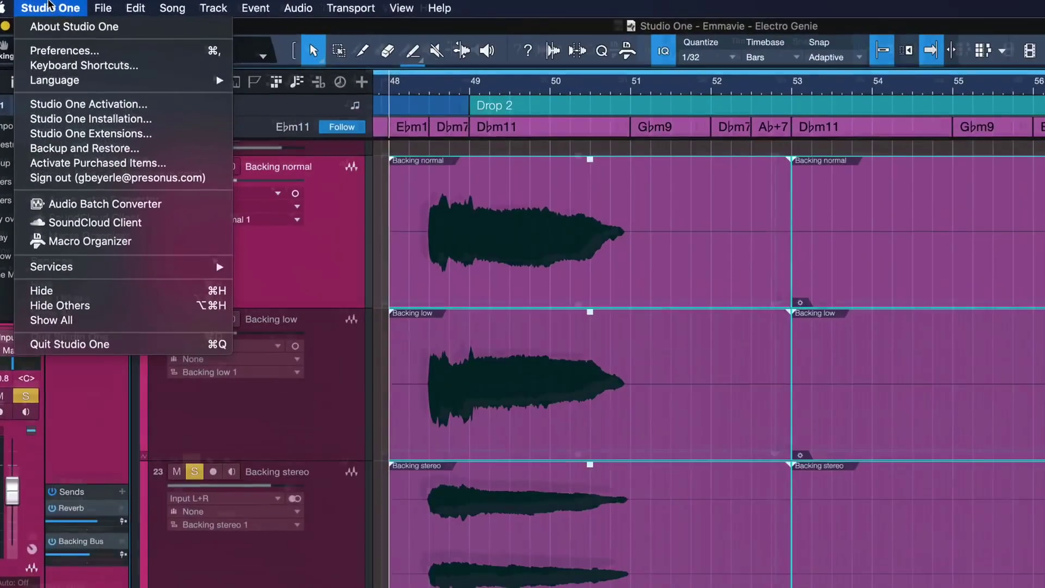
{"action": "left_click", "coordinate": [87, 47]}
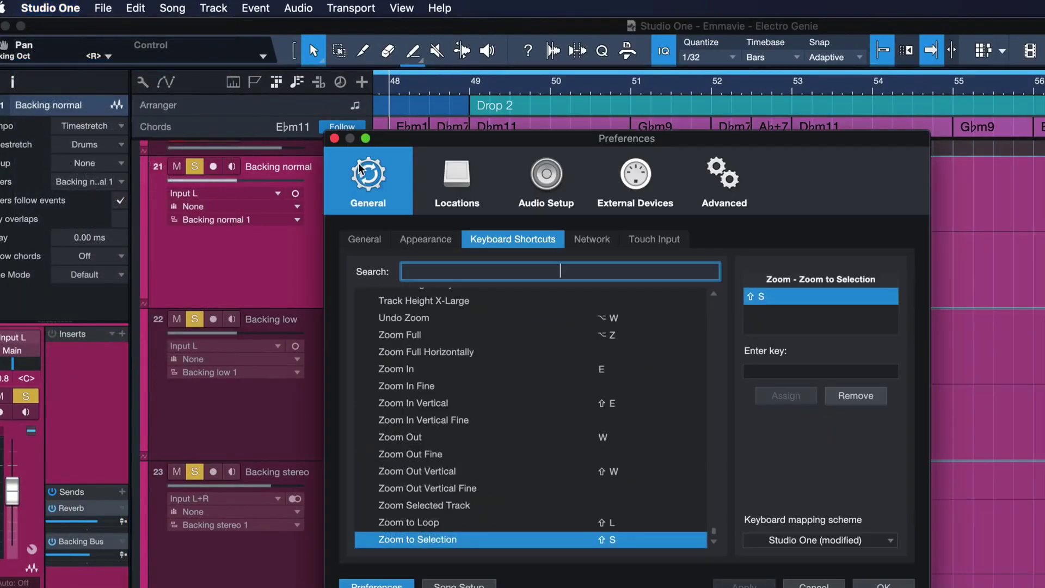
{"action": "key", "text": "BackSpace"}
{"action": "type", "text": "mixdown s"}
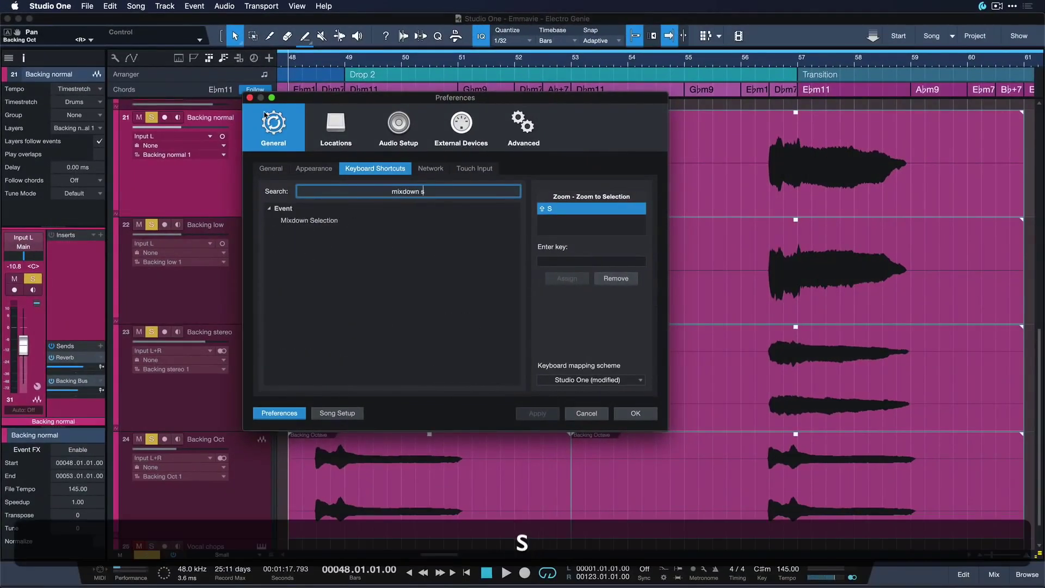
{"action": "left_click", "coordinate": [347, 221]}
{"action": "left_click", "coordinate": [622, 263]}
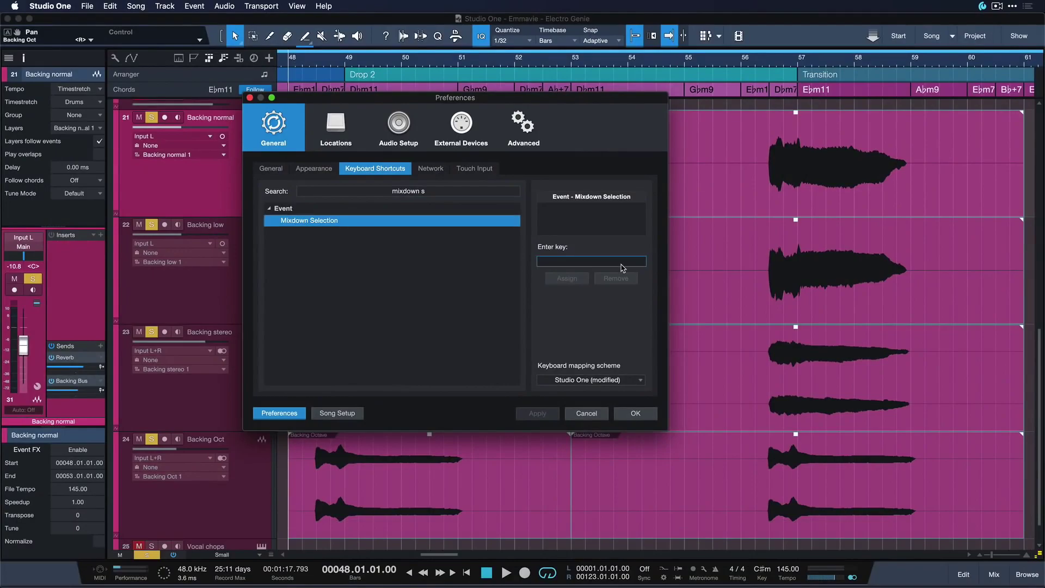
{"action": "key", "text": "super"}
{"action": "key", "text": "super+r"}
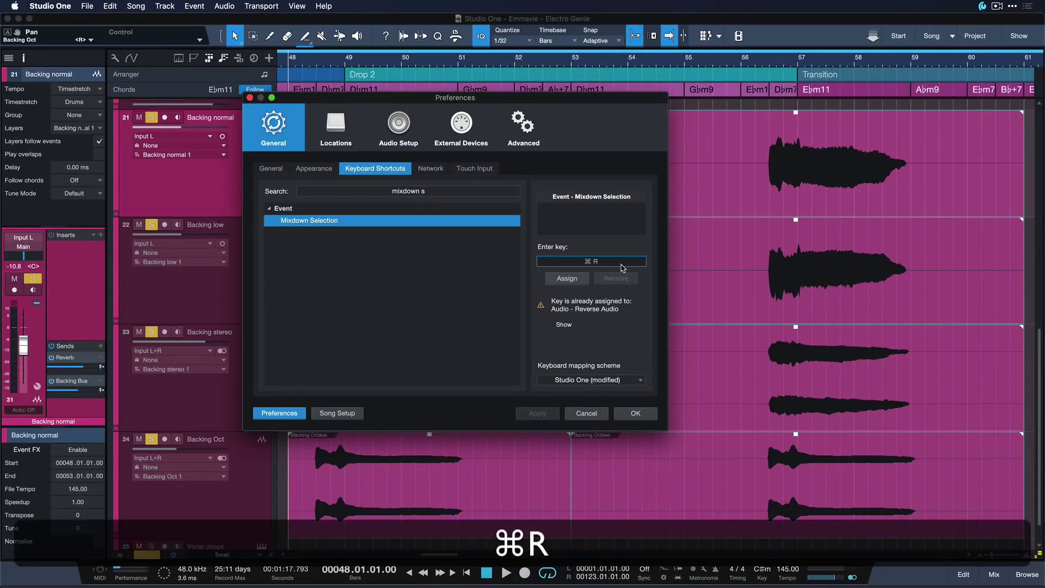
{"action": "left_click", "coordinate": [577, 279]}
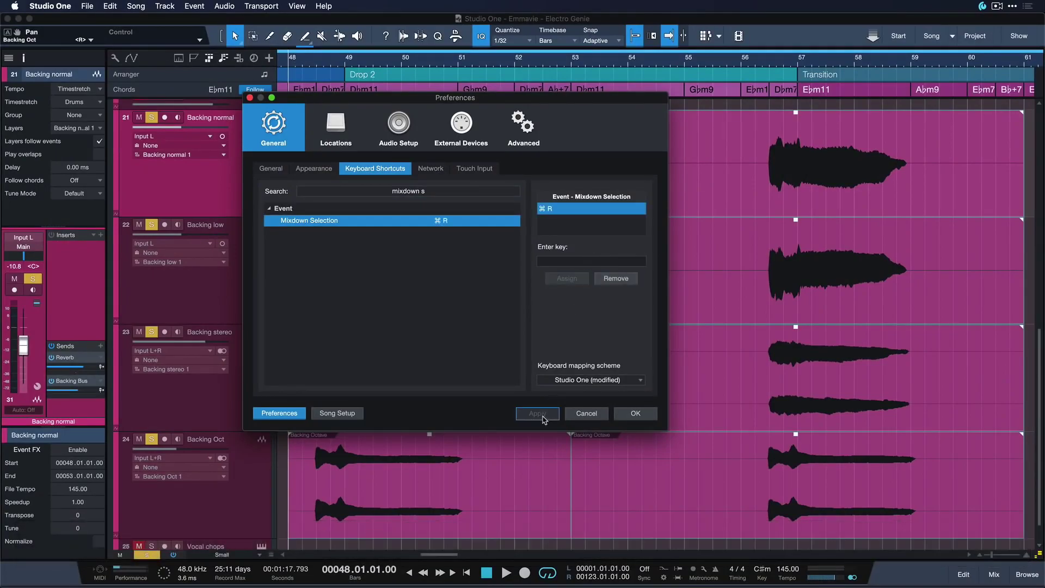
{"action": "left_click", "coordinate": [636, 414]}
Bounce the selected backing vocals with Cmd+R, then select and play the new Mixdown event.
{"action": "key", "text": "w"}
{"action": "key", "text": "w"}
{"action": "scroll", "coordinate": [572, 256], "scroll_direction": "left", "scroll_amount": 5}
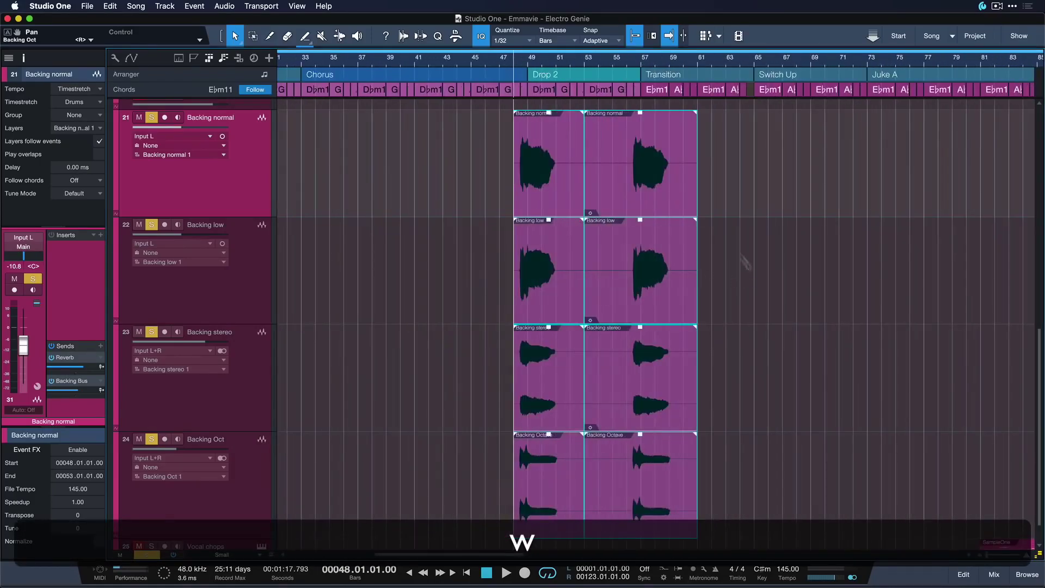
{"action": "key", "text": "super+r"}
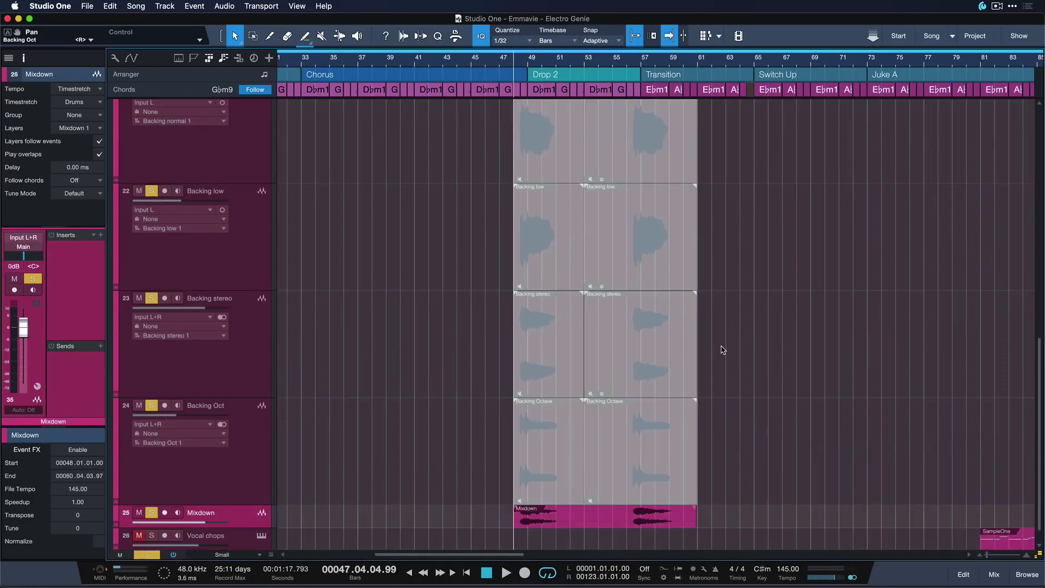
{"action": "key", "text": "e"}
{"action": "left_click", "coordinate": [601, 495]}
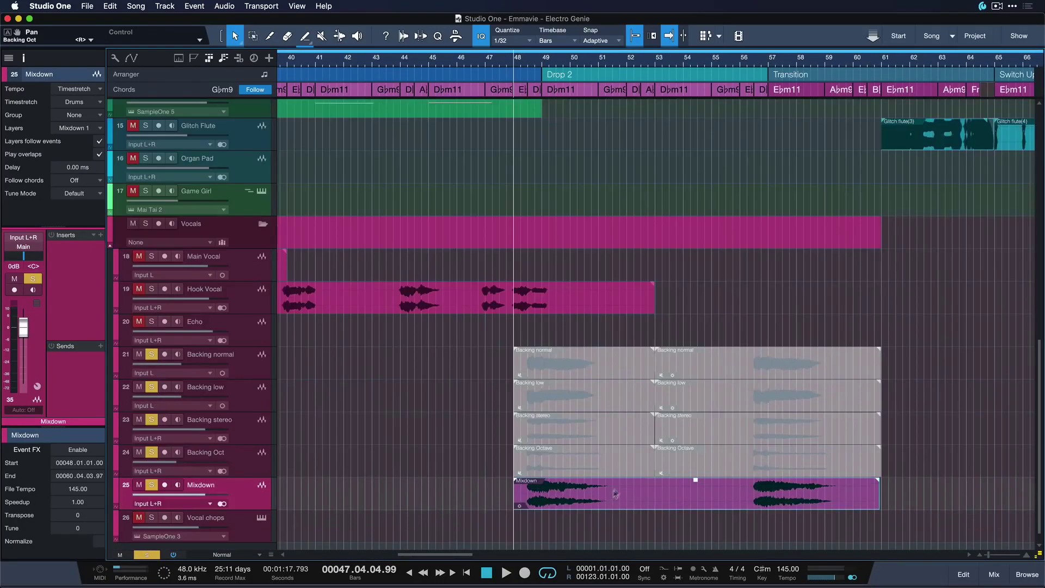
{"action": "key", "text": "shift+w"}
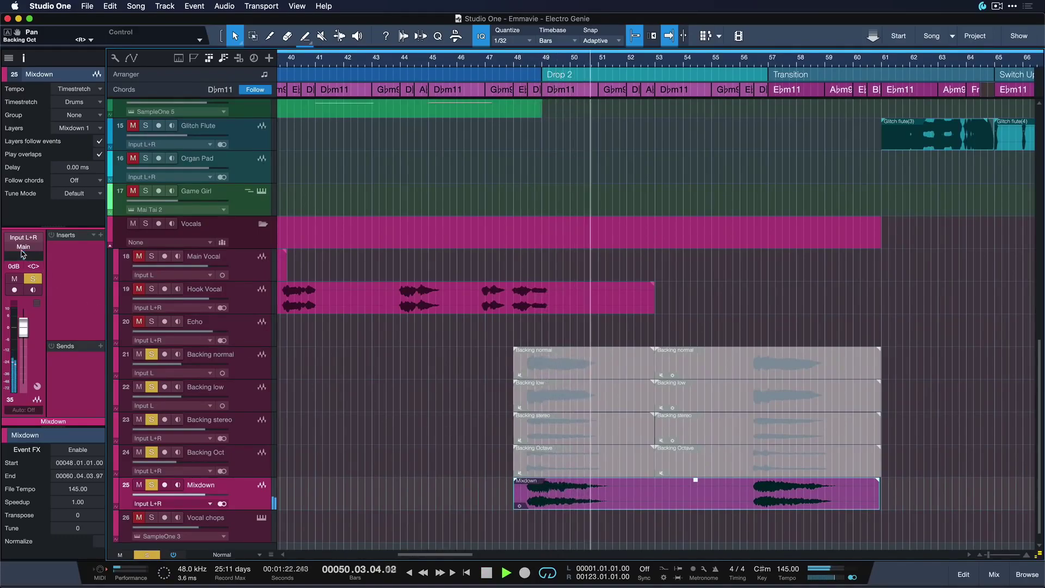
{"action": "key", "text": "space"}
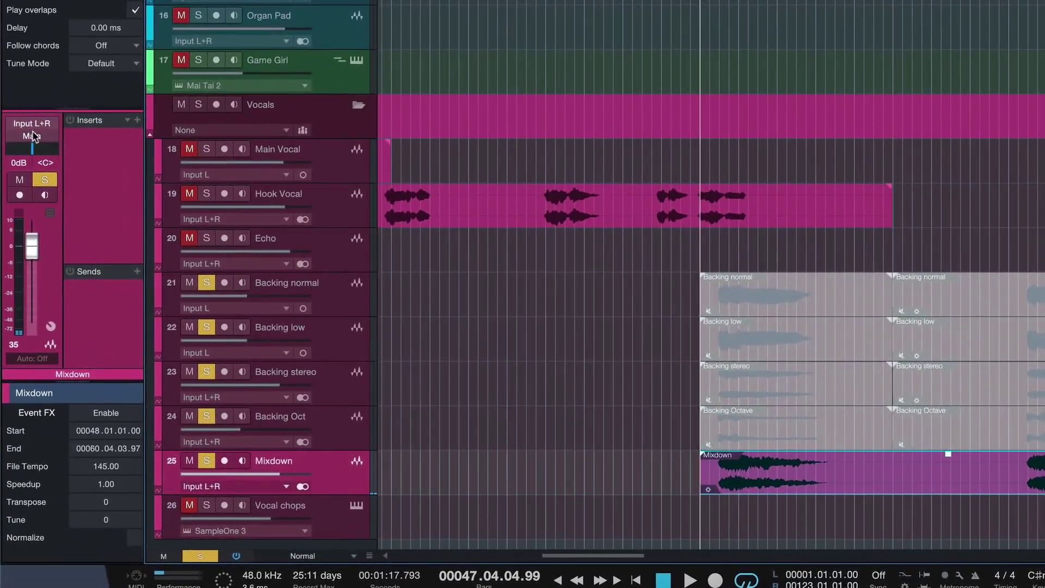
Select the four original backing vocal tracks, from Backing normal onward, and disable them via Disable Selected Tracks.
{"action": "left_click", "coordinate": [332, 318]}
{"action": "left_click", "coordinate": [343, 423], "text": "shift"}
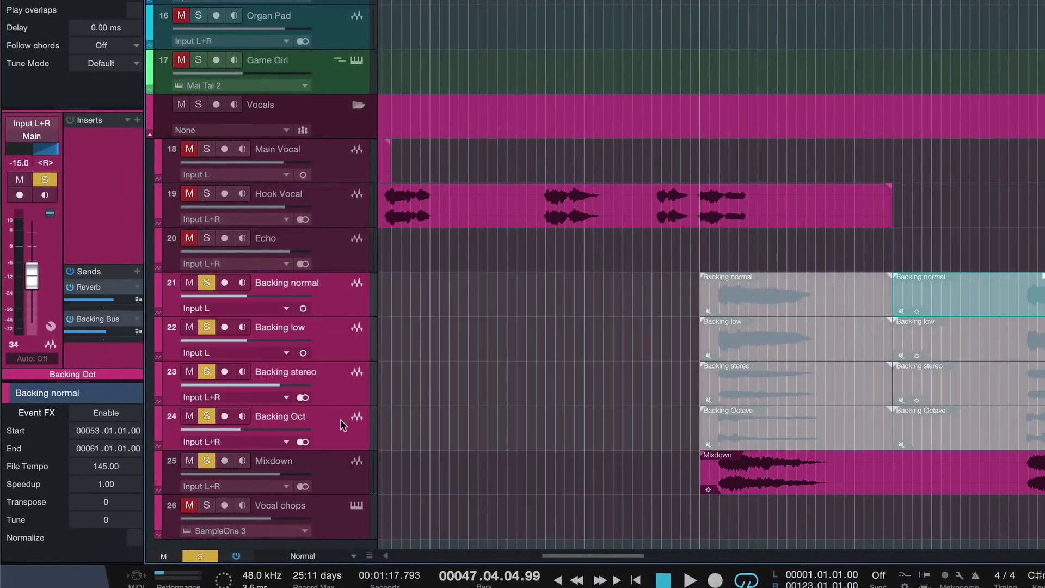
{"action": "right_click", "coordinate": [343, 423]}
{"action": "left_click", "coordinate": [453, 214]}
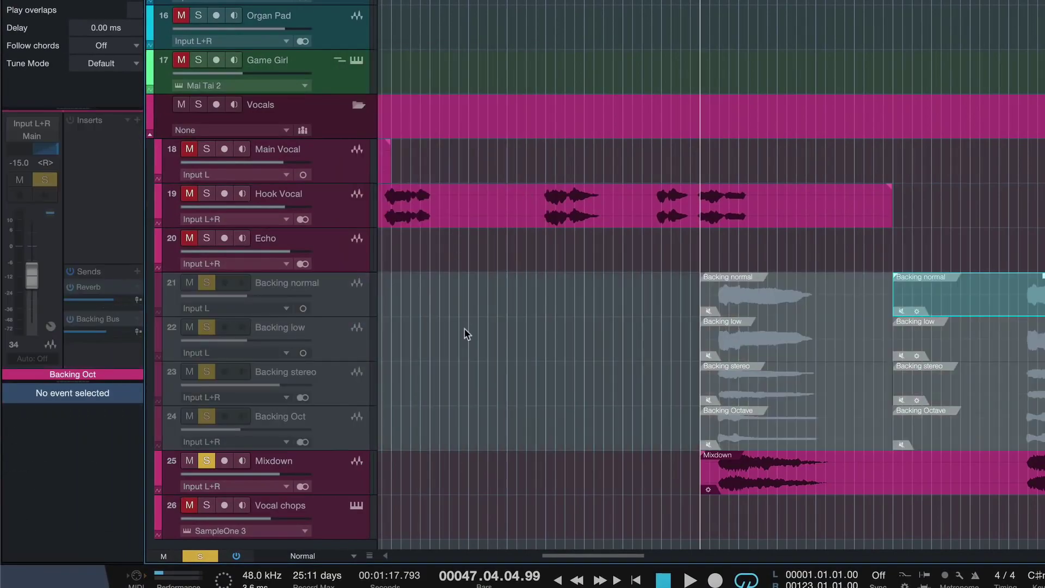